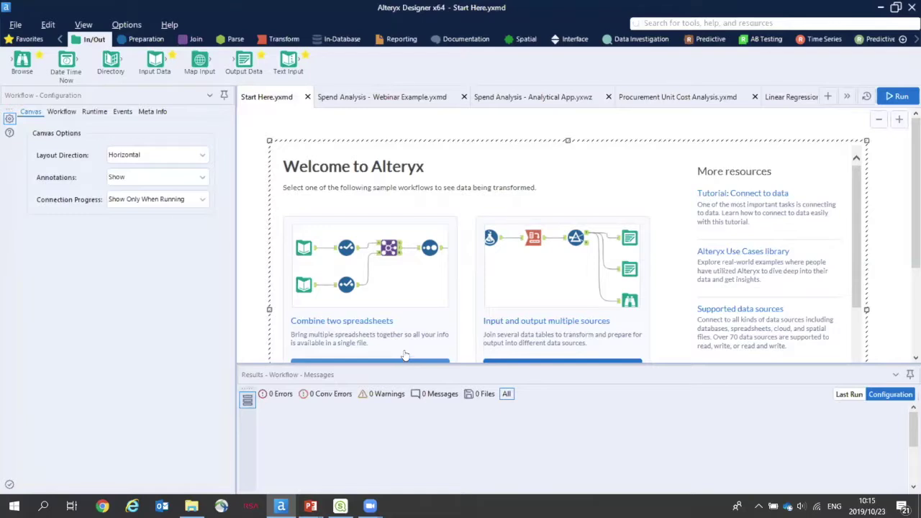
Create a new workflow and place an Input Data tool on its canvas
click(20, 26)
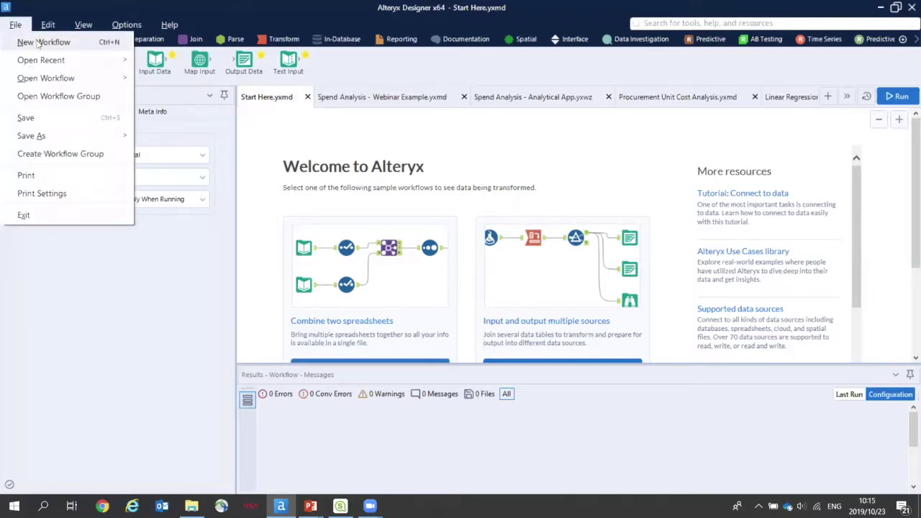
click(45, 42)
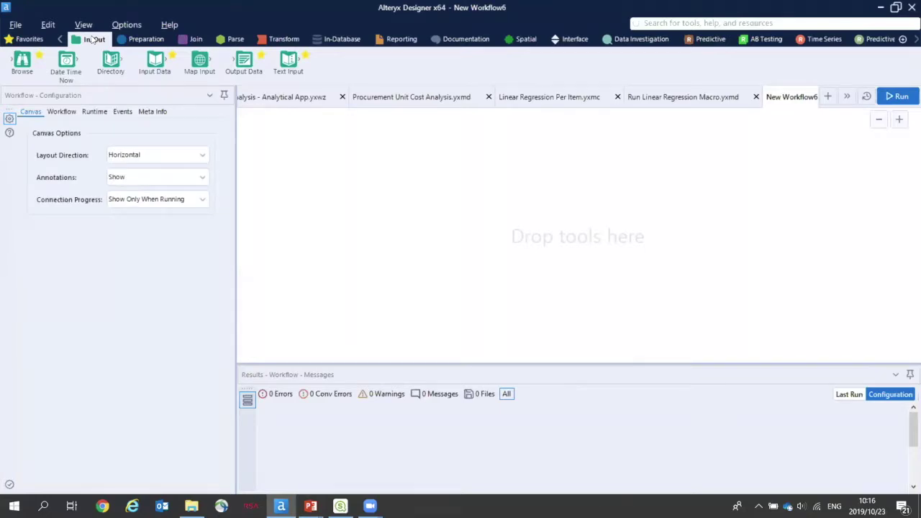
drag(155, 61, 369, 194)
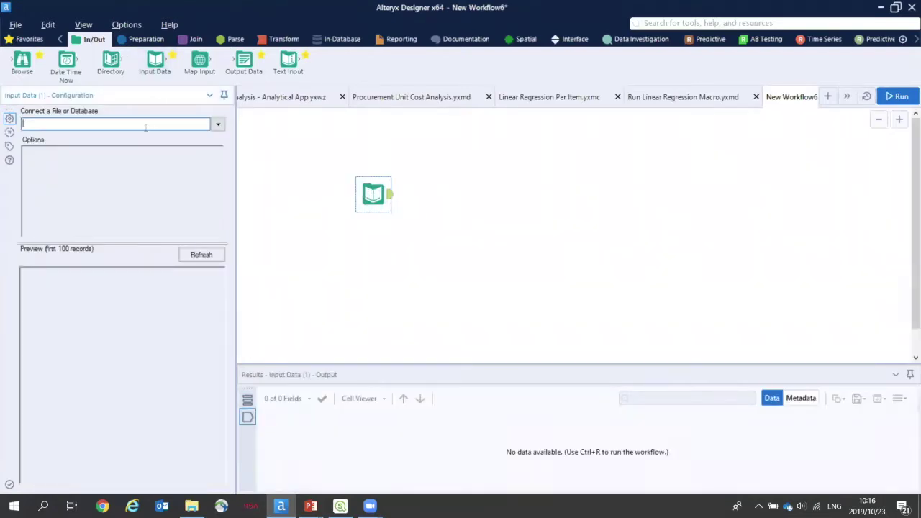
Connect the Input Data tool to the Transaction-history Excel workbook in 1_Data Sources, using the Transaction-history sheet
click(217, 125)
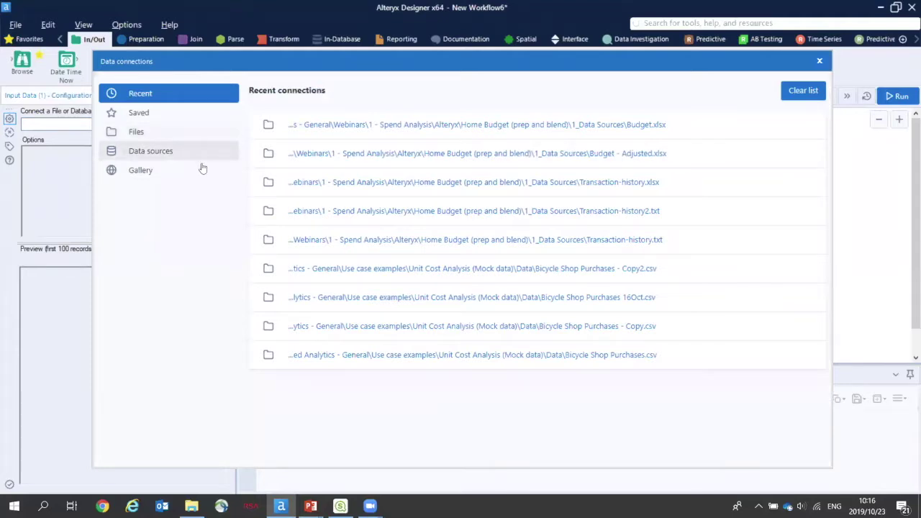
click(192, 134)
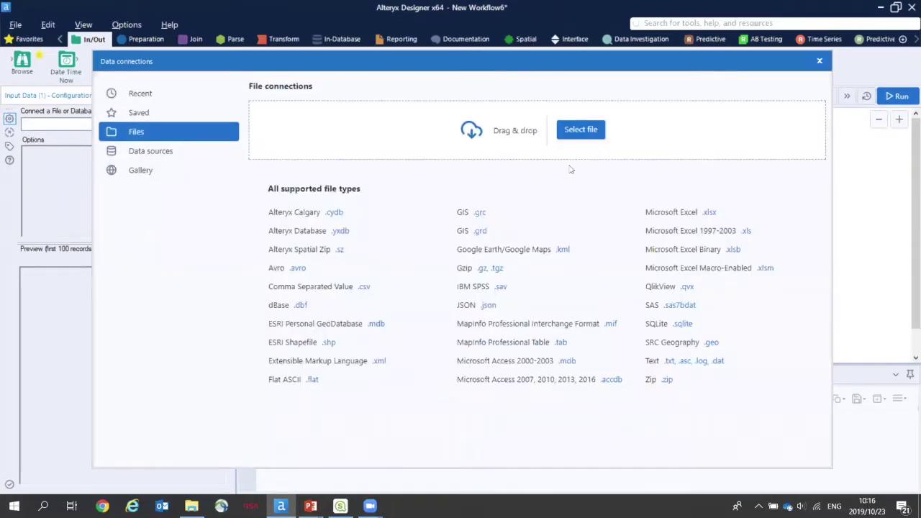
click(580, 130)
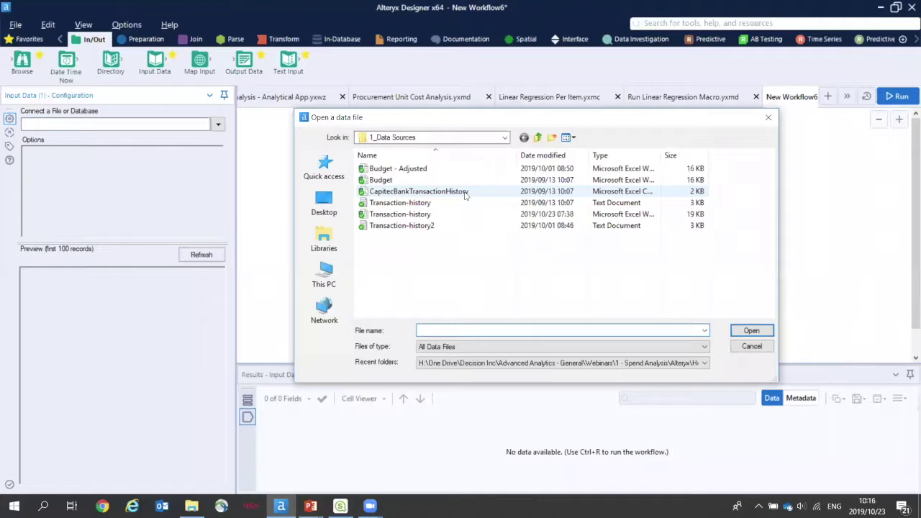
double_click(408, 214)
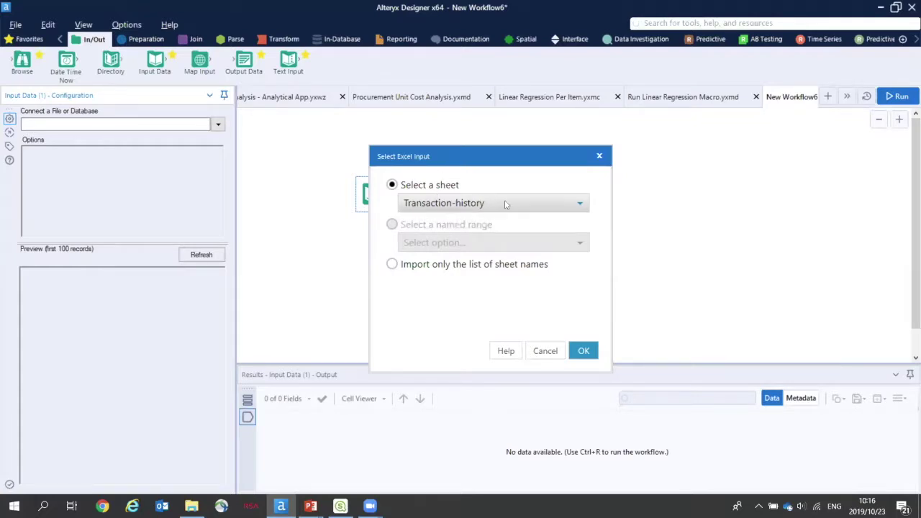
click(583, 351)
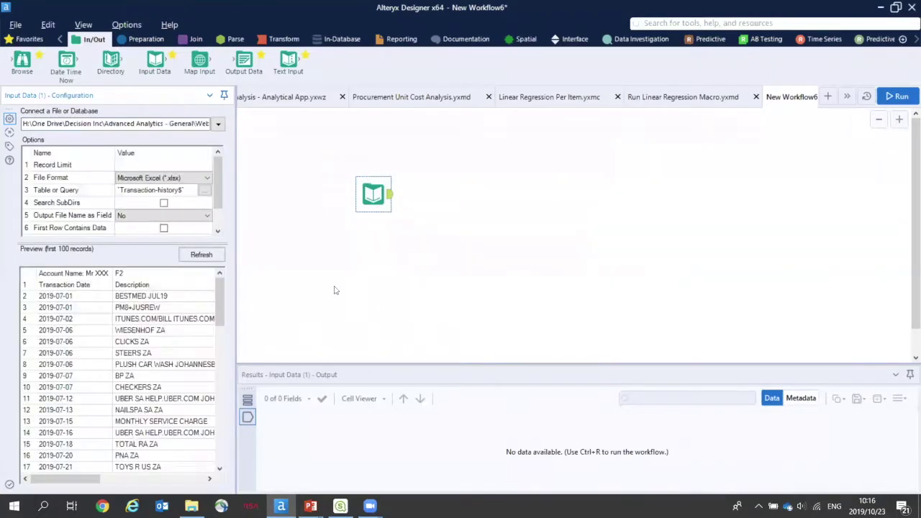
Set the Excel input to start data import on line 2 and refresh the preview
drag(234, 236, 301, 240)
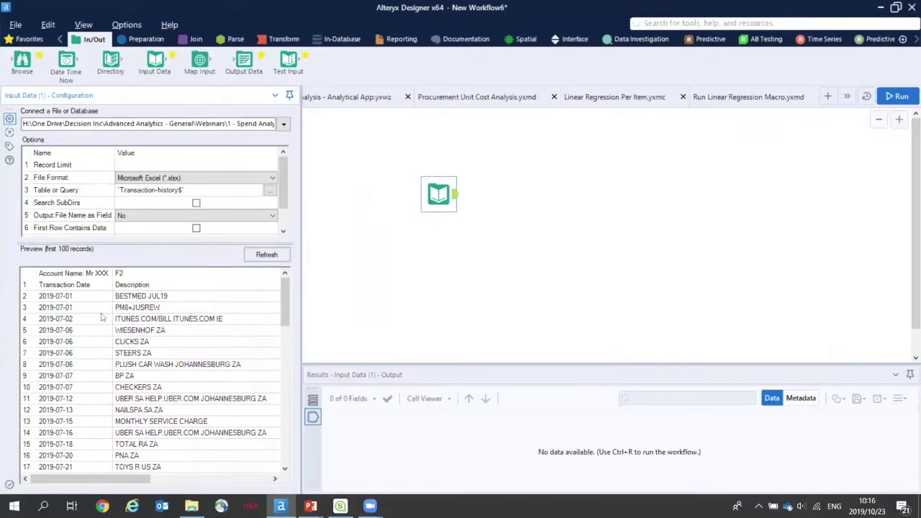
drag(155, 471, 65, 468)
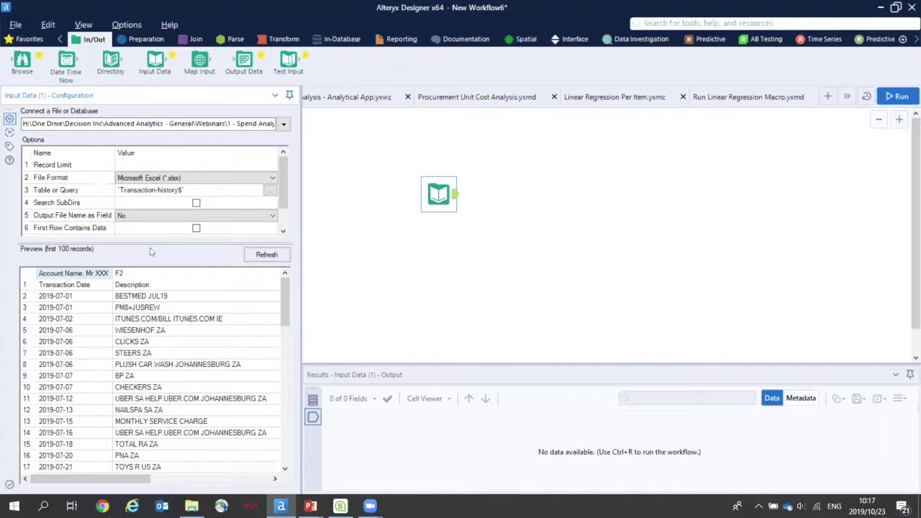
drag(287, 181, 292, 203)
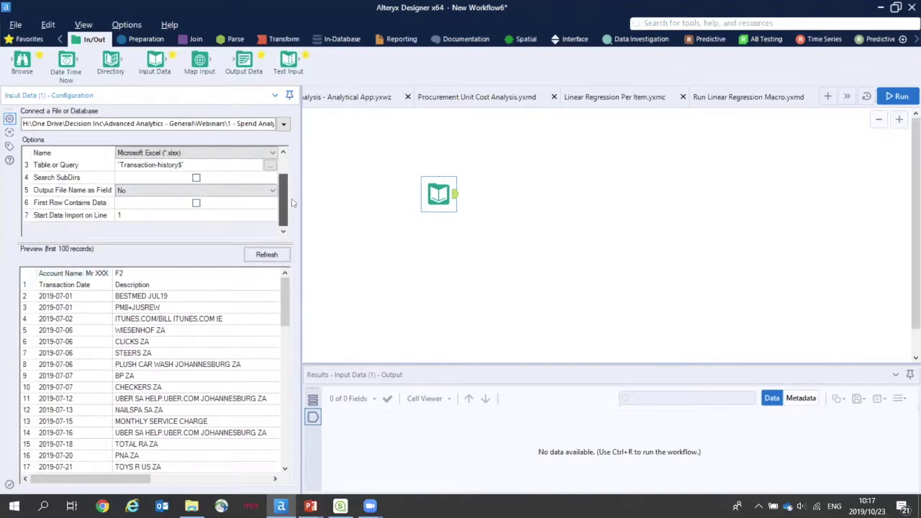
click(142, 214)
text(2)
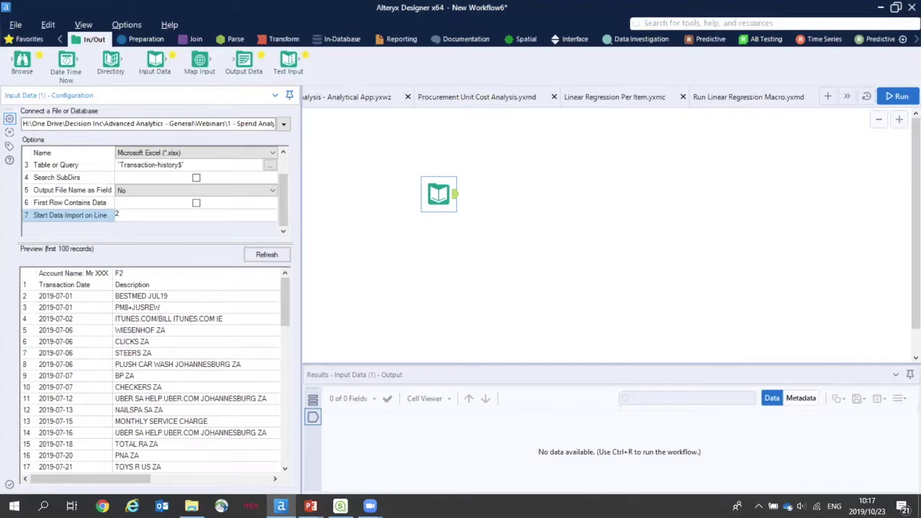
click(271, 263)
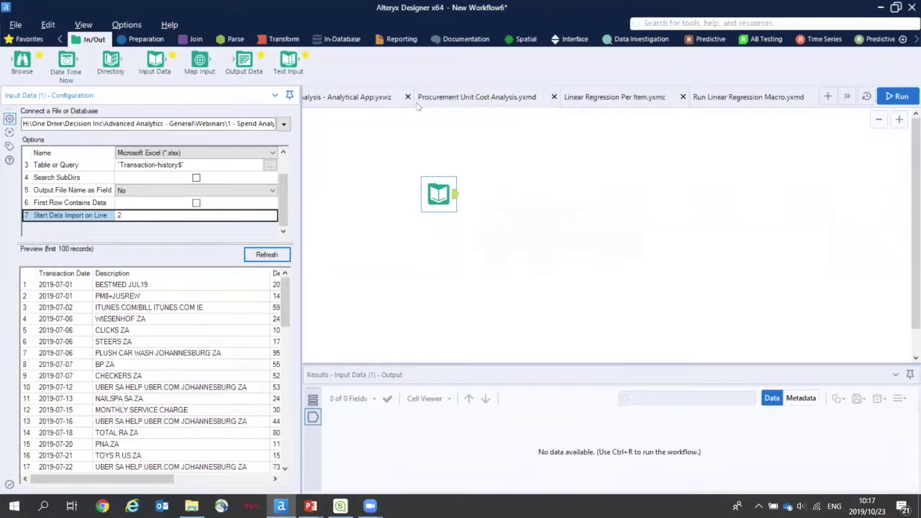
Add a Select tool connected after the Input Data tool and exclude the Credits field
click(148, 39)
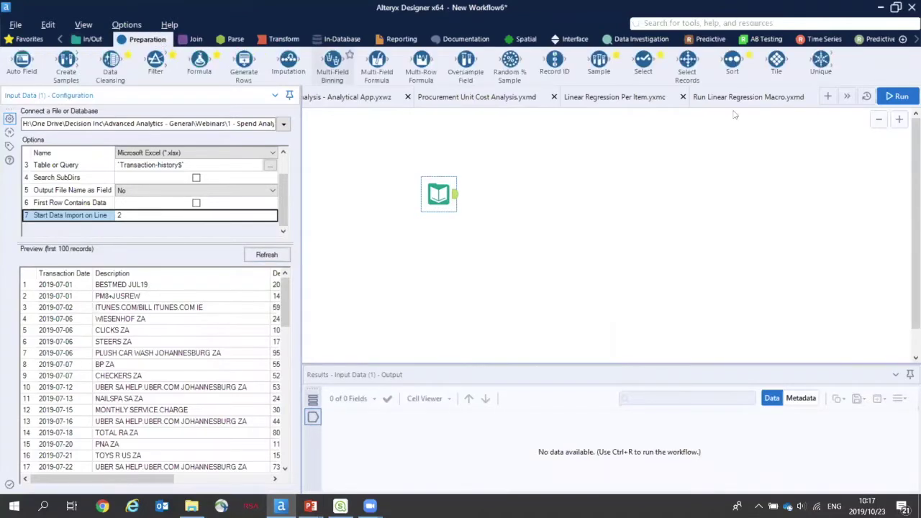
drag(643, 58, 503, 194)
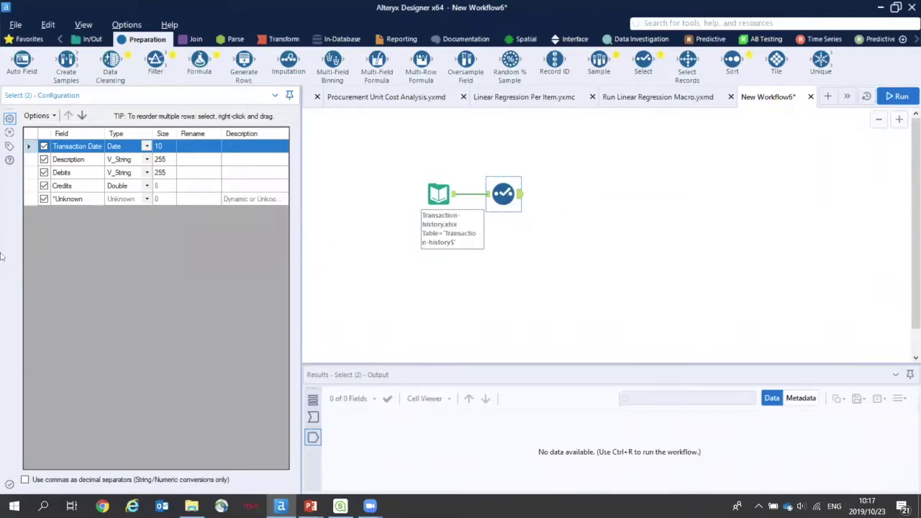
click(46, 186)
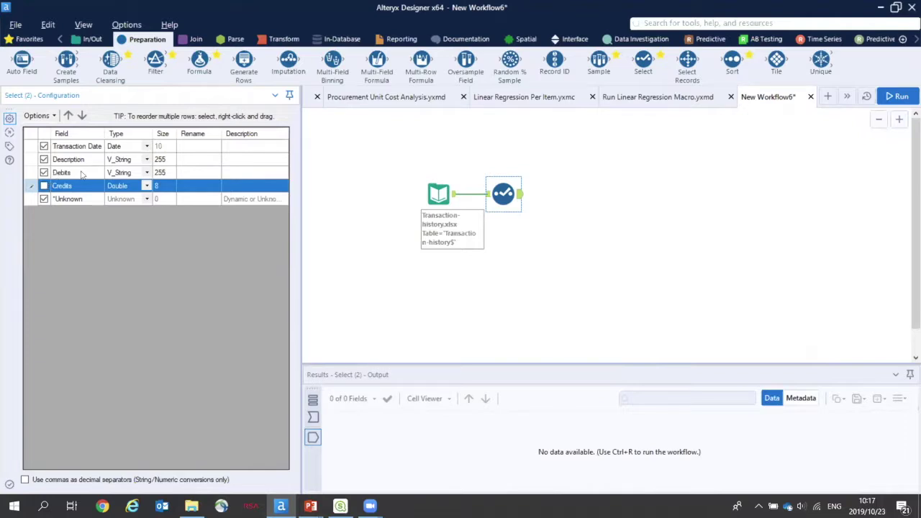
In the Select tool, set the Debits field type to Double and rename Transaction Date as Date
click(146, 174)
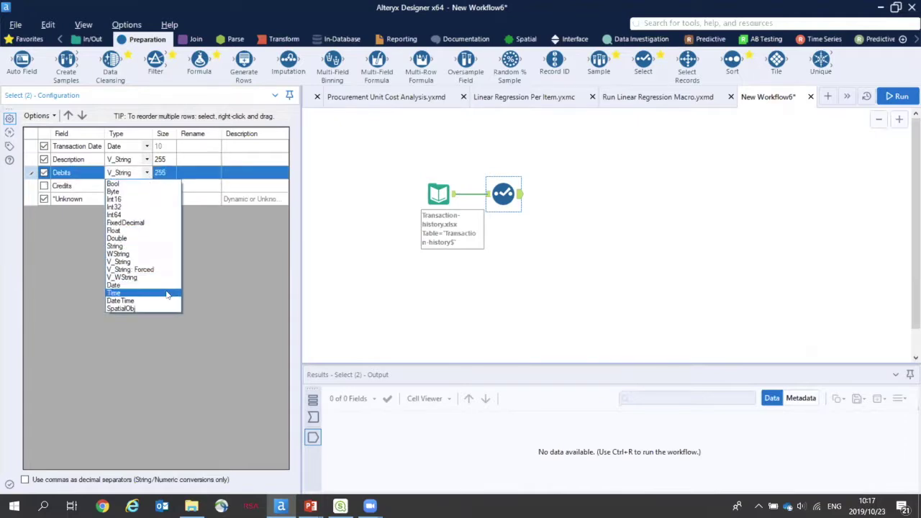
click(151, 244)
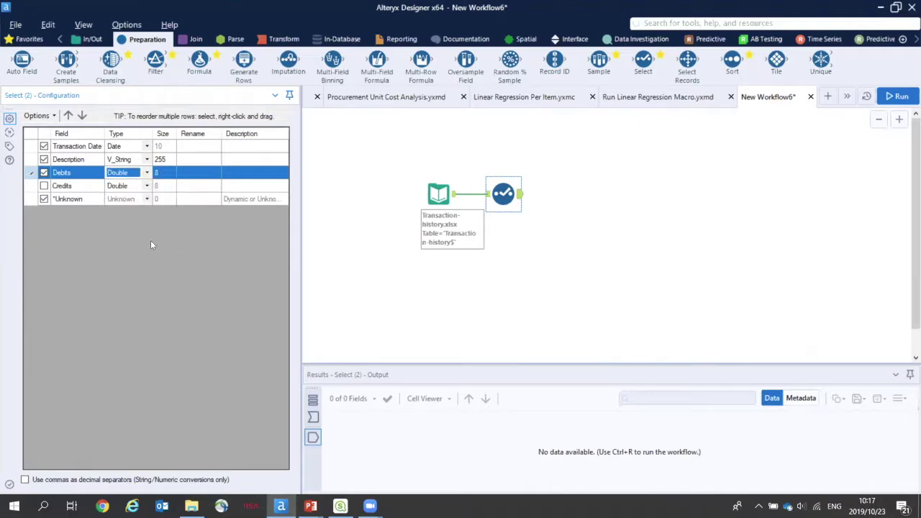
click(199, 146)
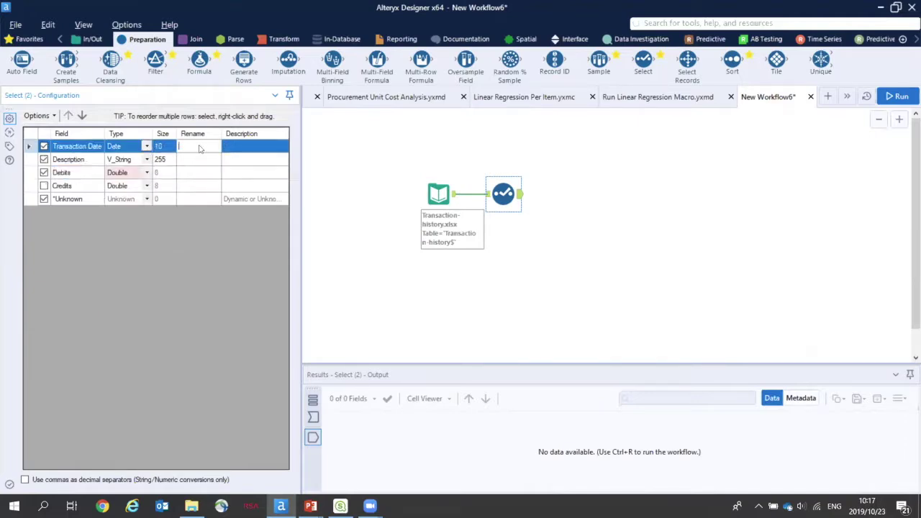
text(Date)
click(392, 260)
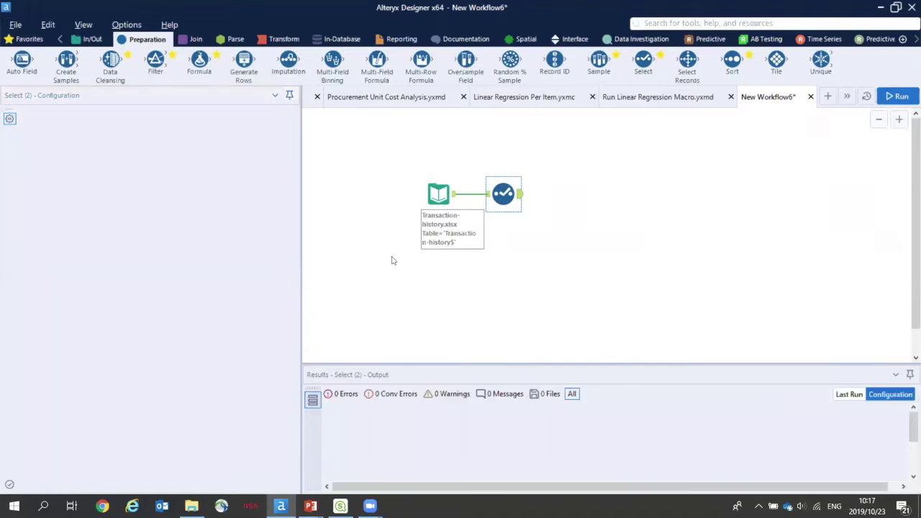
Run the workflow and show the Select tool's output data in an enlarged results area
click(898, 95)
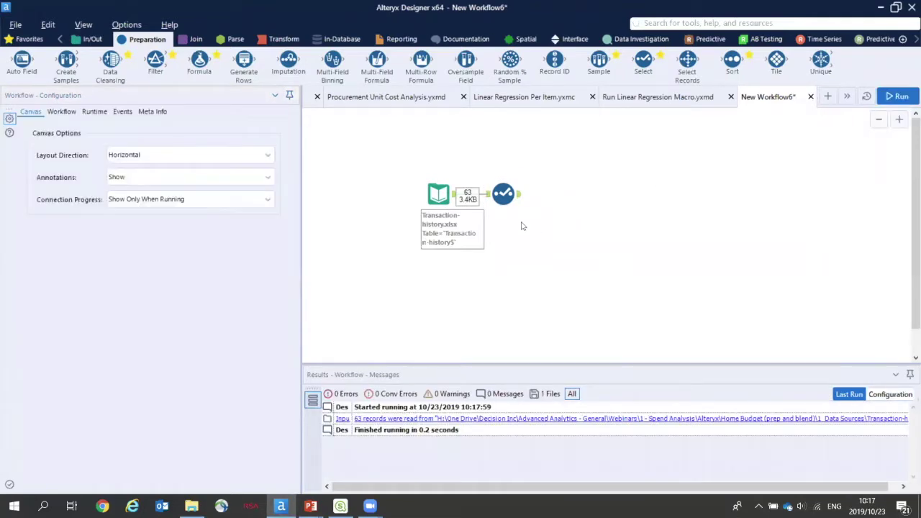
click(519, 197)
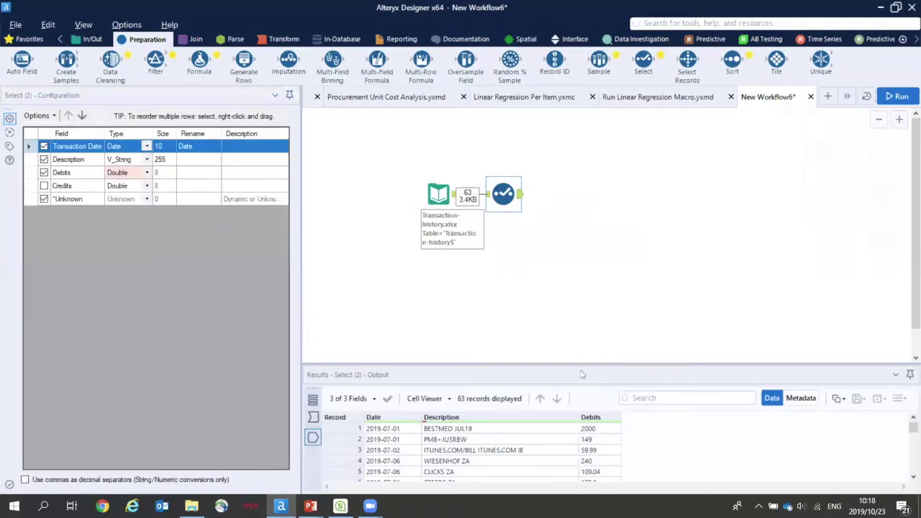
drag(582, 366, 580, 291)
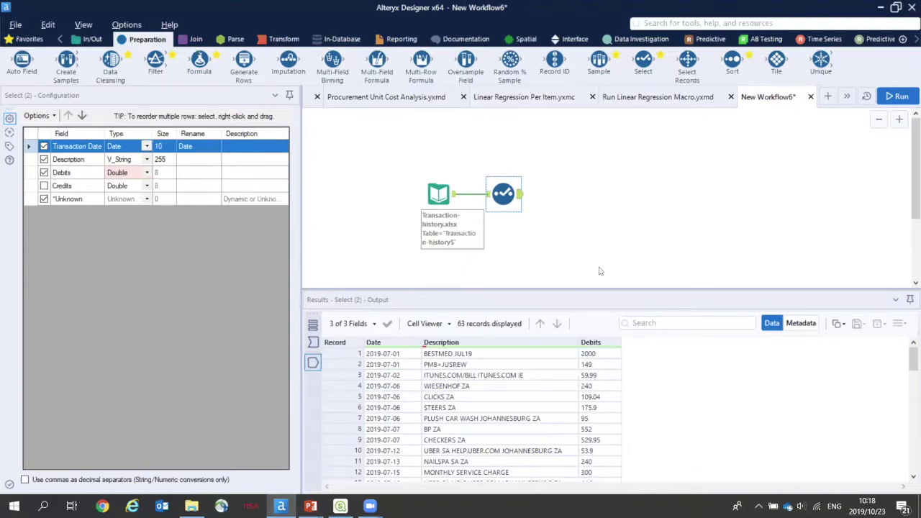
mouse_move(459, 344)
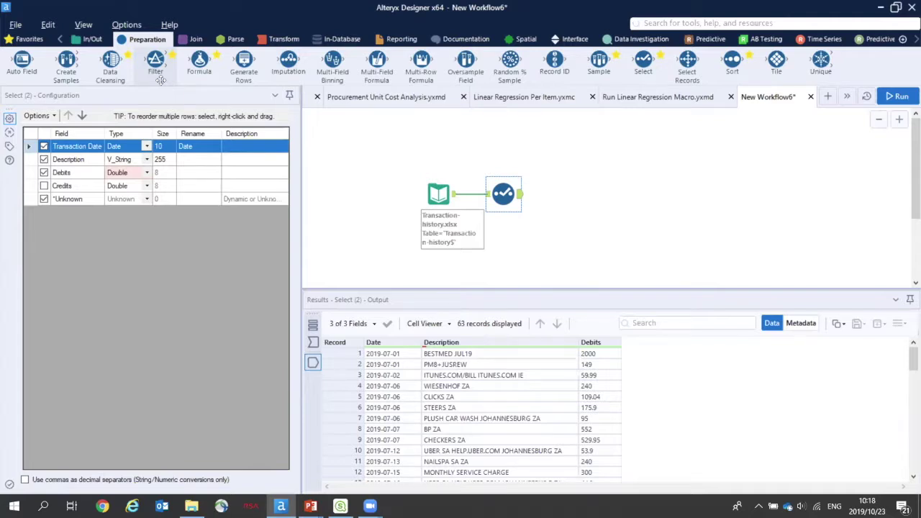
Switch to the Spend Analysis - Webinar Example.yxmd workflow and enlarge the canvas area to show its Input Files and Prep & Blend sections
click(847, 97)
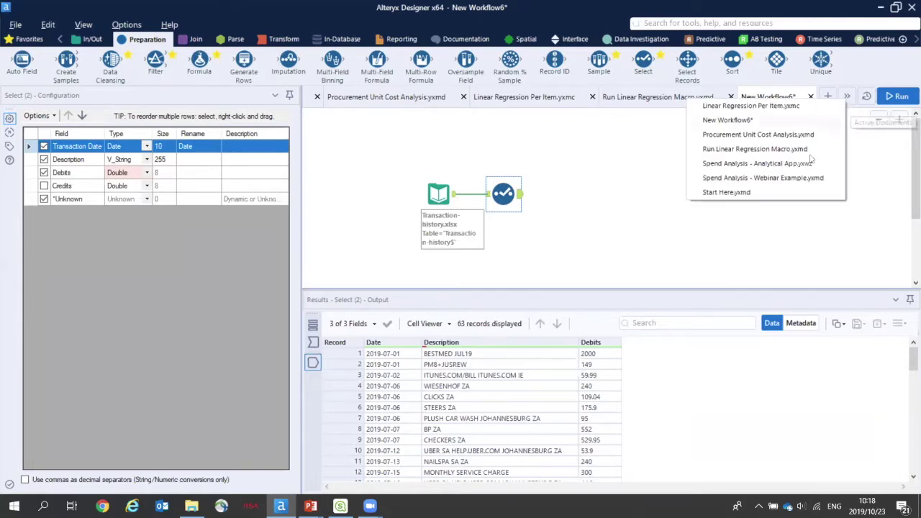
click(804, 177)
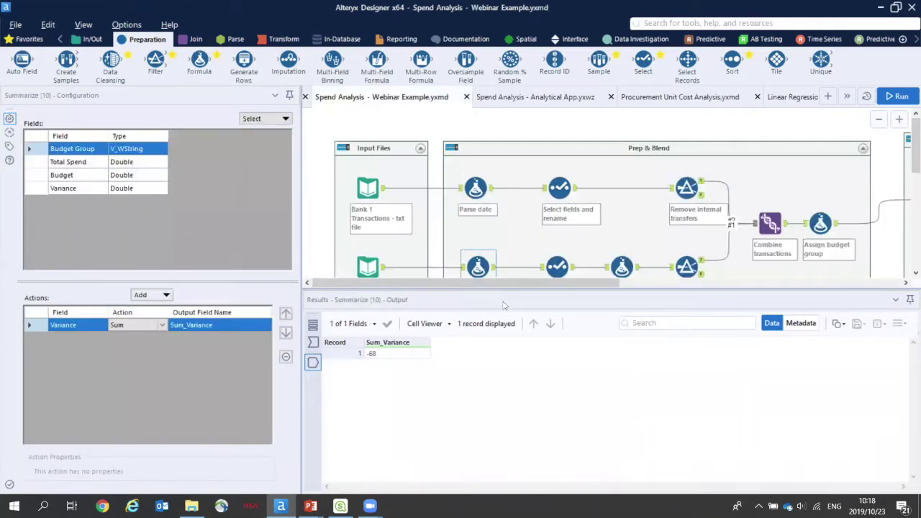
drag(502, 289, 526, 459)
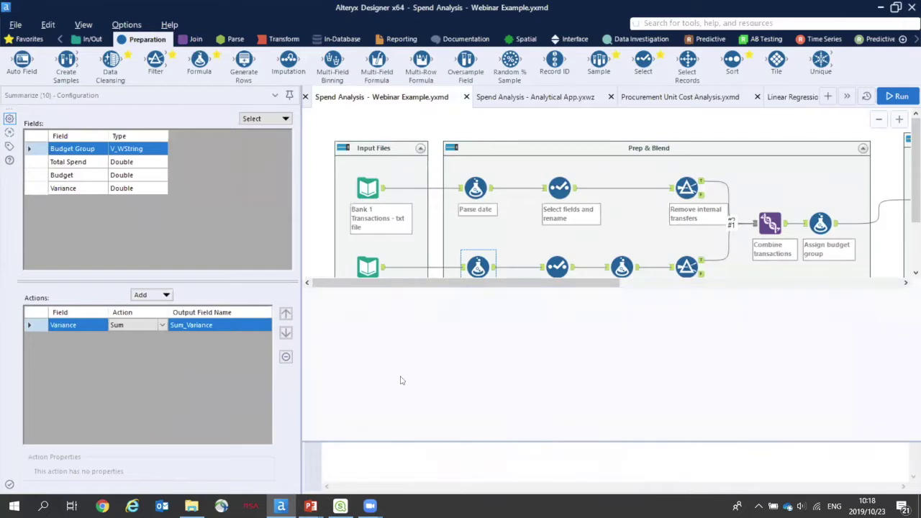
drag(301, 242, 225, 241)
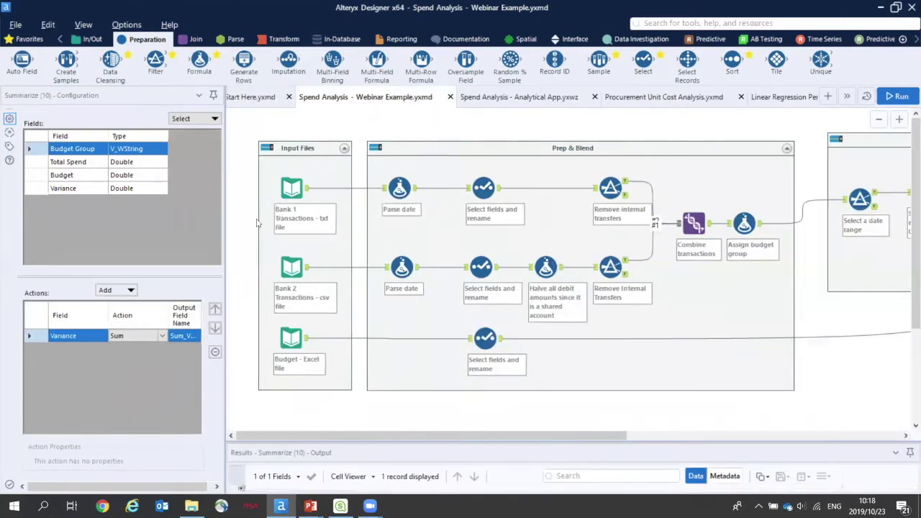
click(242, 175)
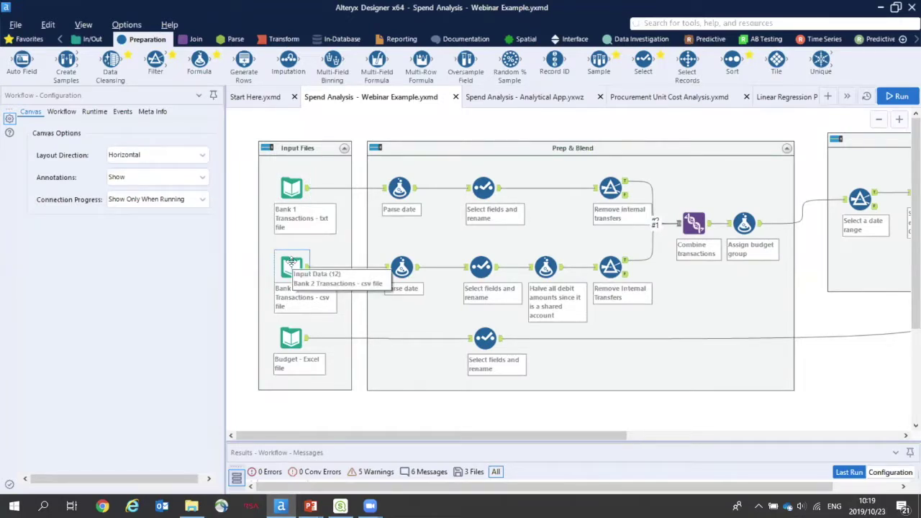
Review the configurations of the Budget input, both Parse date formulas, the Bank 1 Select tool and the Bank 2 Remove Internal Transfers filter
click(291, 334)
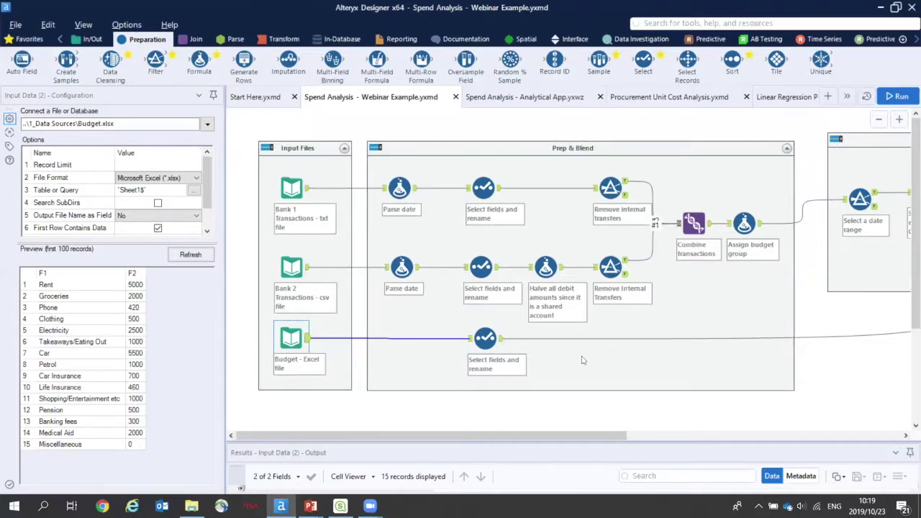
click(397, 186)
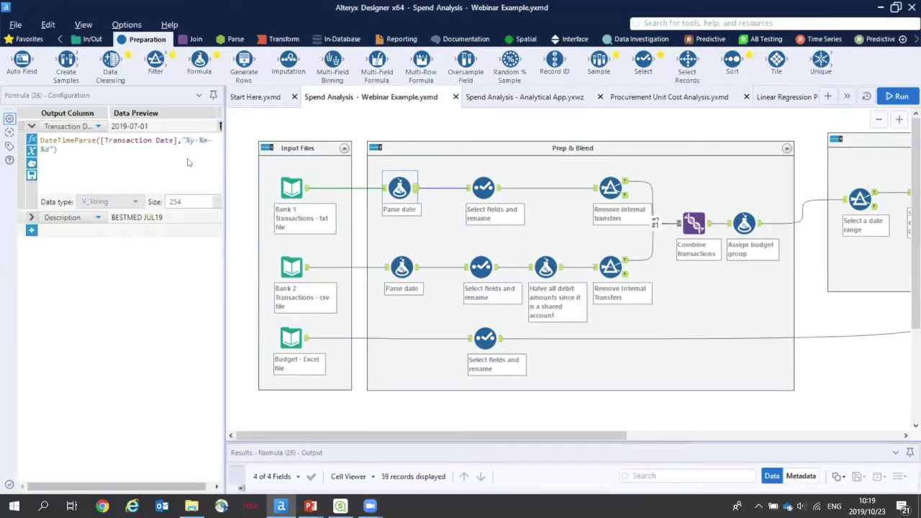
click(400, 269)
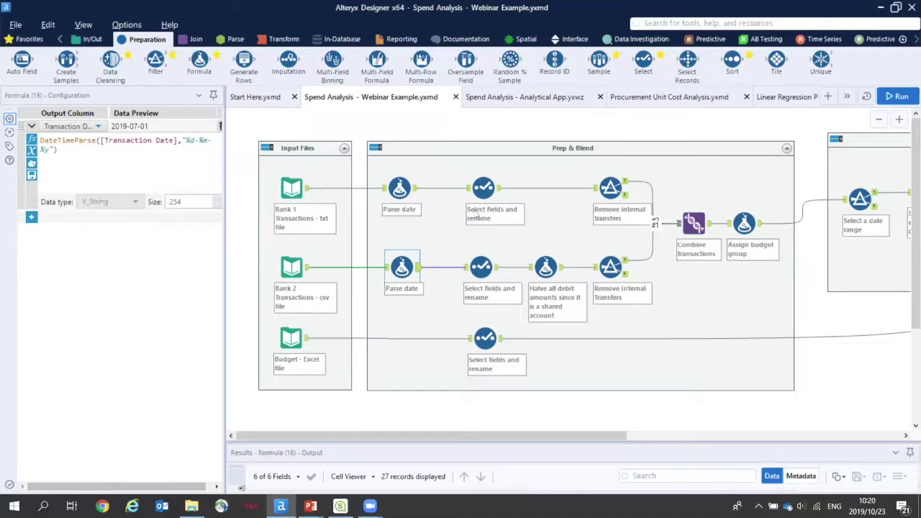
click(484, 189)
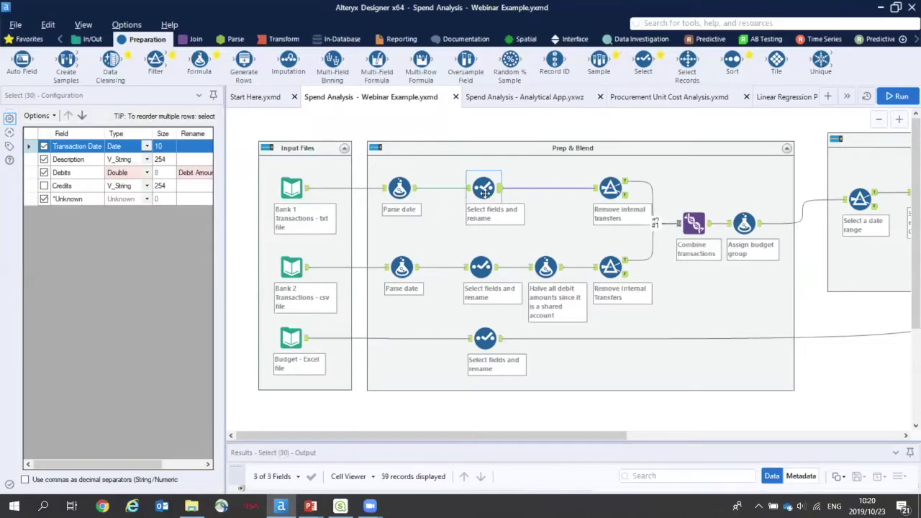
drag(225, 225, 239, 226)
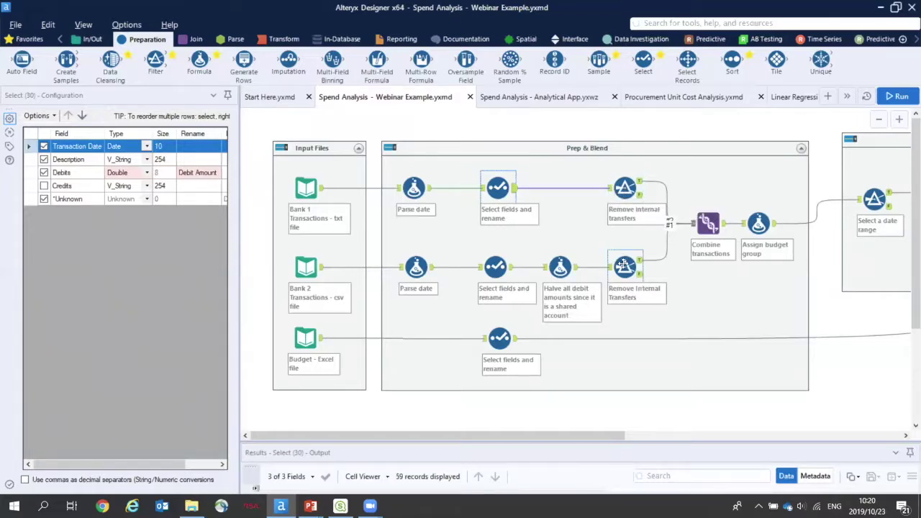
click(623, 264)
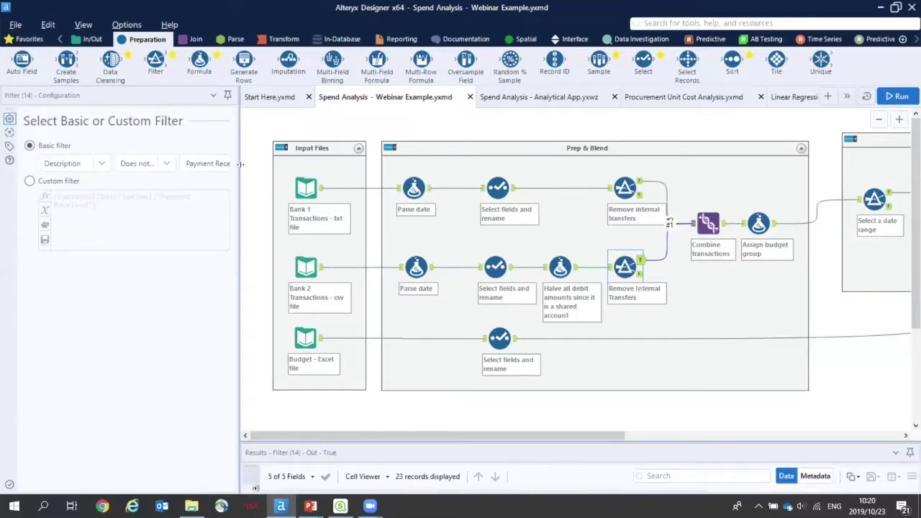
Widen the configuration area and review the Combine transactions union, the Budget Excel input and the Assign budget group formula
drag(241, 170, 260, 170)
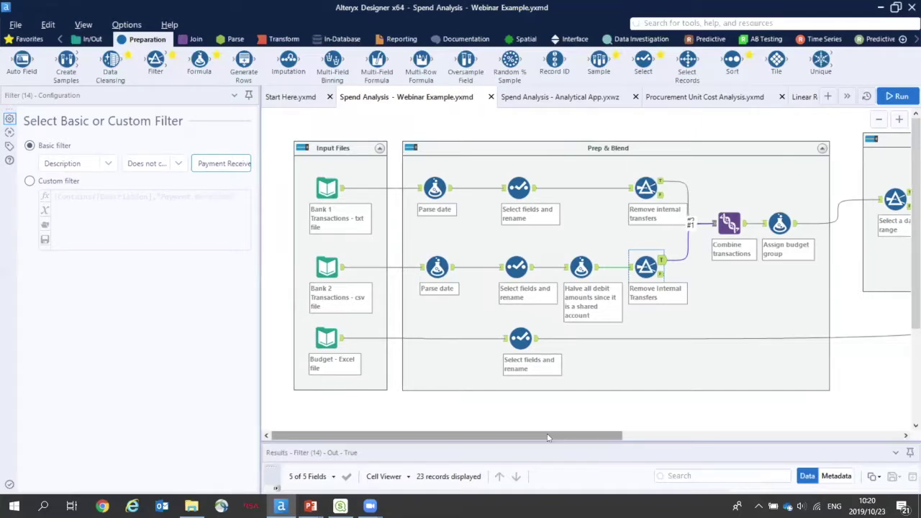
drag(547, 434, 601, 458)
click(631, 224)
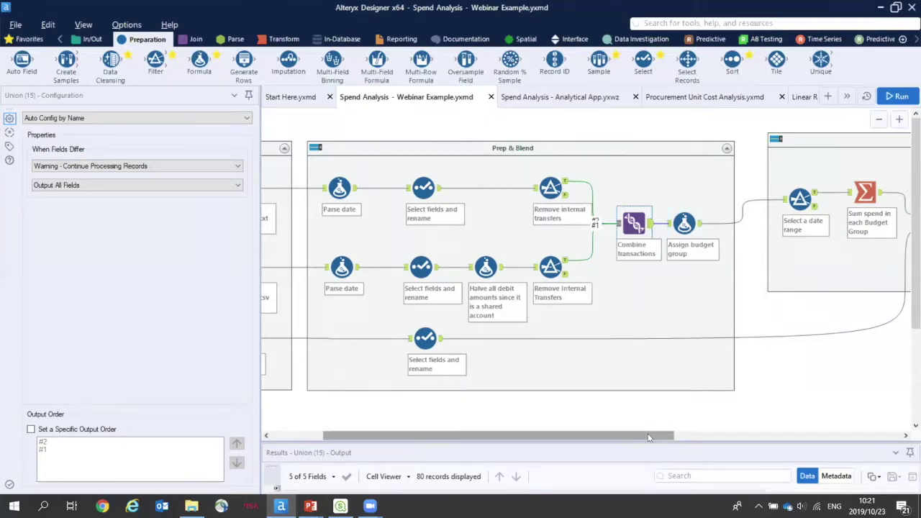
drag(647, 436, 594, 437)
click(325, 340)
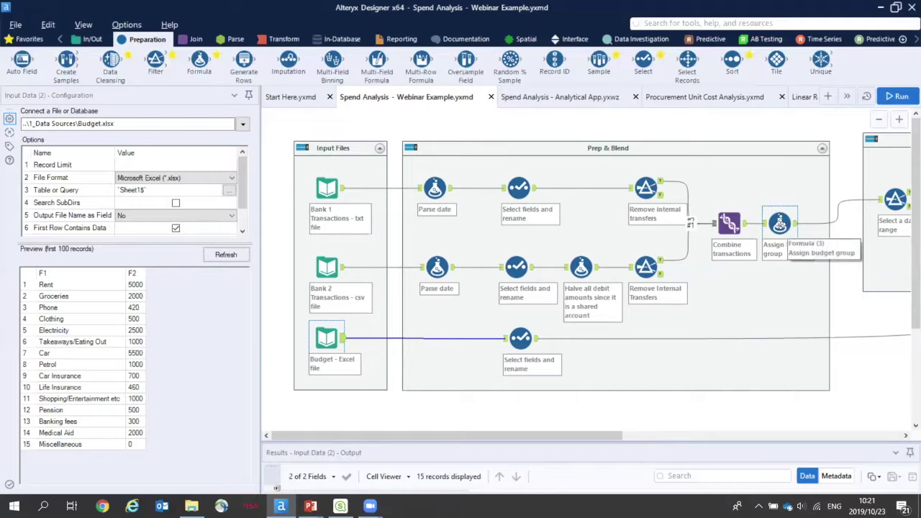
click(780, 226)
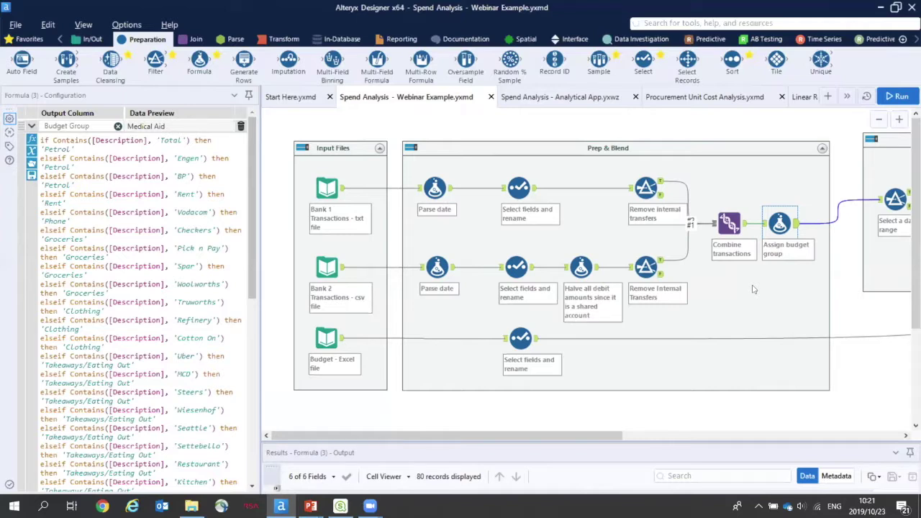
Insert the IF c THEN t ELSE f ENDIF template as a new expression in the Assign budget group formula and delete that expression
click(32, 126)
click(31, 139)
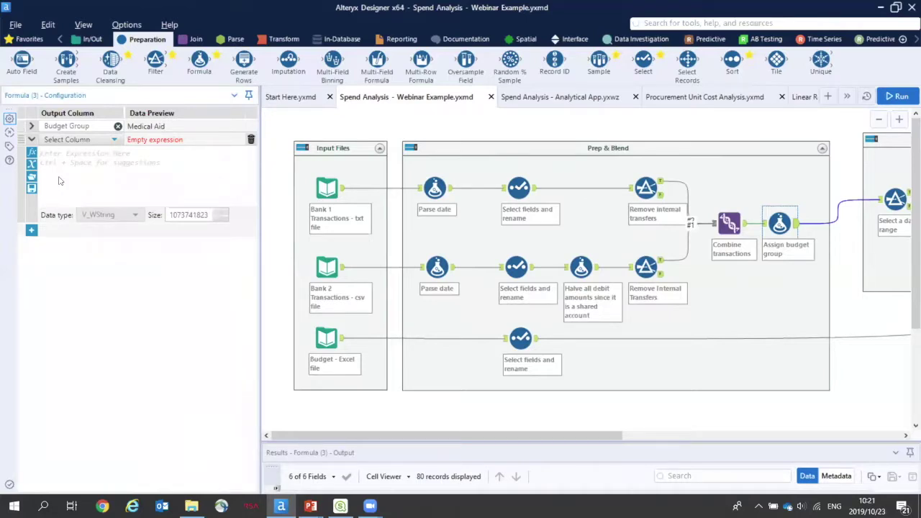
text(If)
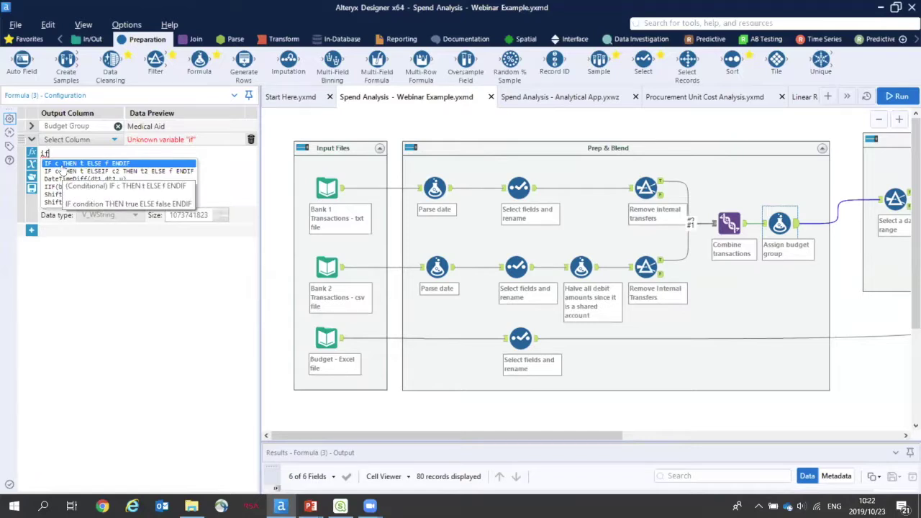
click(61, 164)
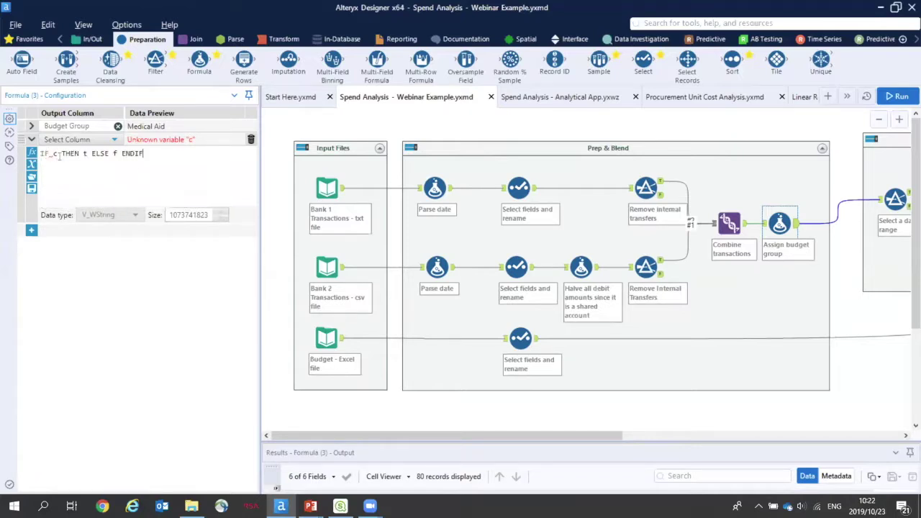
click(251, 140)
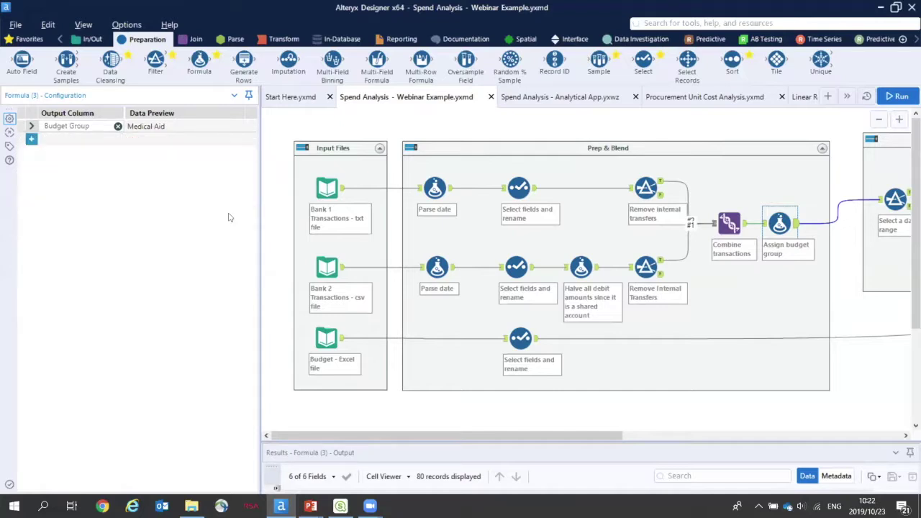
click(31, 126)
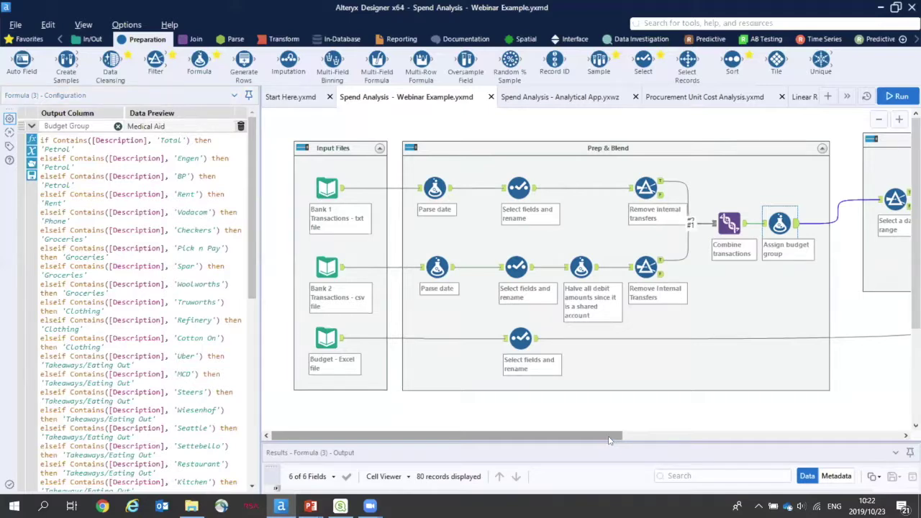
Review the date range filter and the Budget Group summarize tool, reading its output in an enlarged results area
drag(609, 438, 818, 458)
click(509, 200)
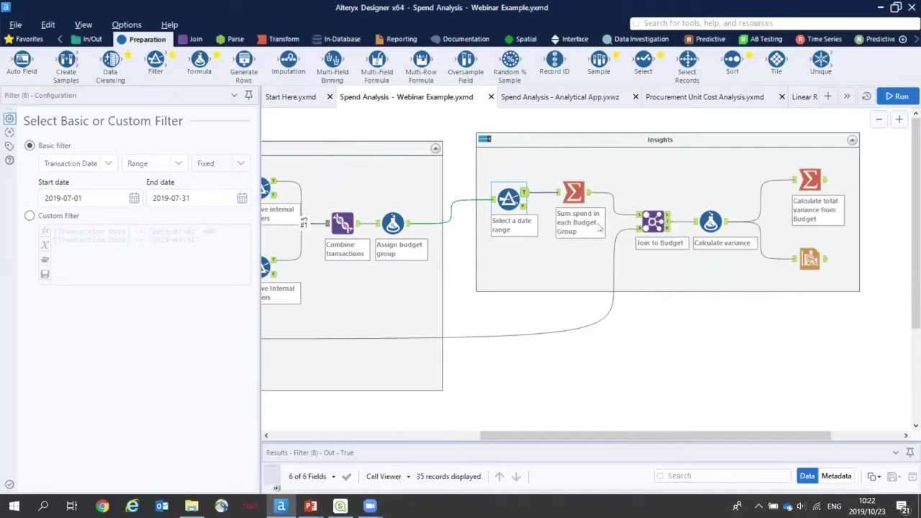
click(573, 191)
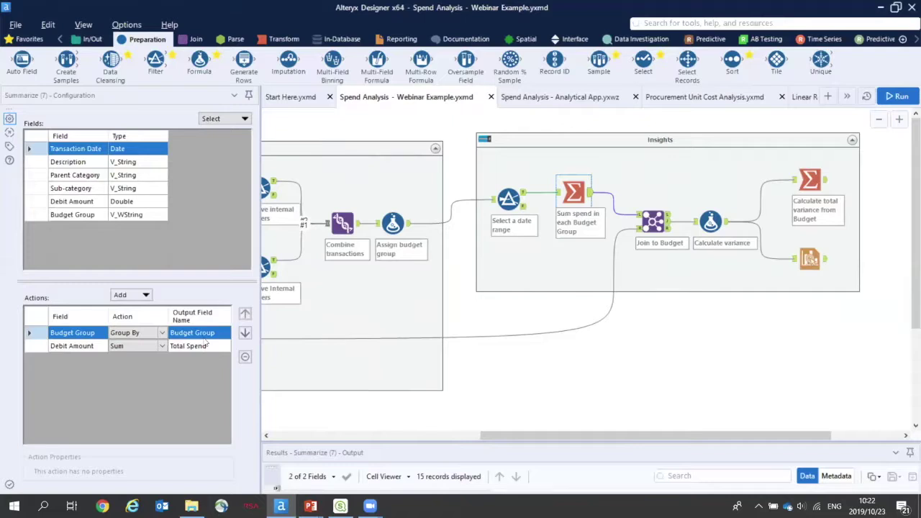
drag(524, 442, 539, 366)
scroll(466, 449, down, 5)
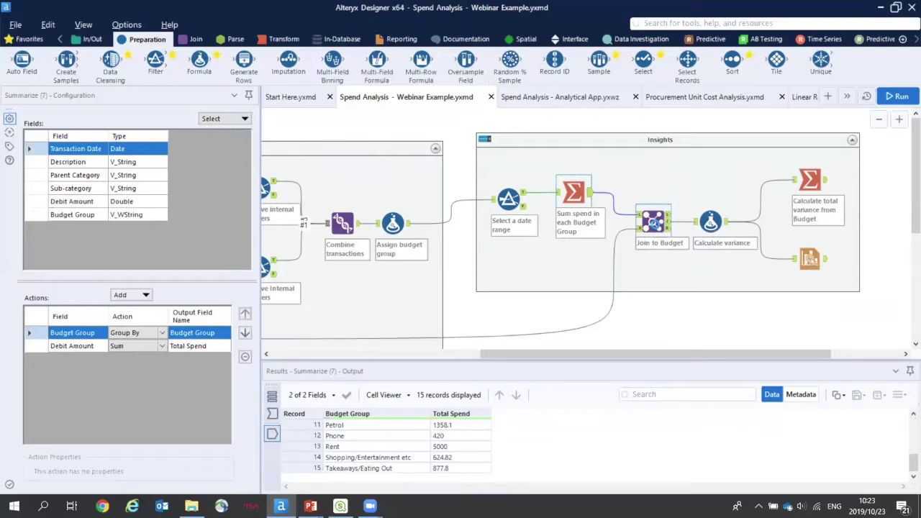
Compare the Join to Budget configuration with the Budget file's Select tool, and inspect the join's left and joined outputs
click(653, 223)
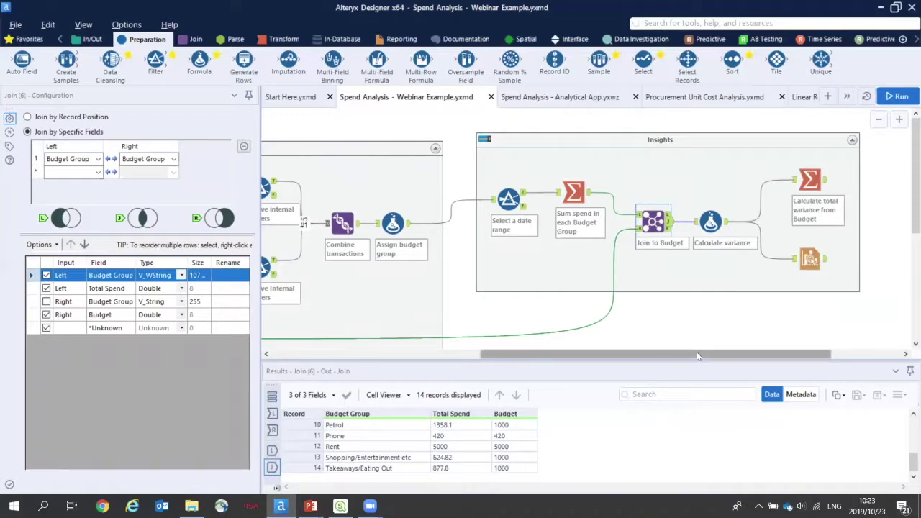
drag(696, 354, 460, 353)
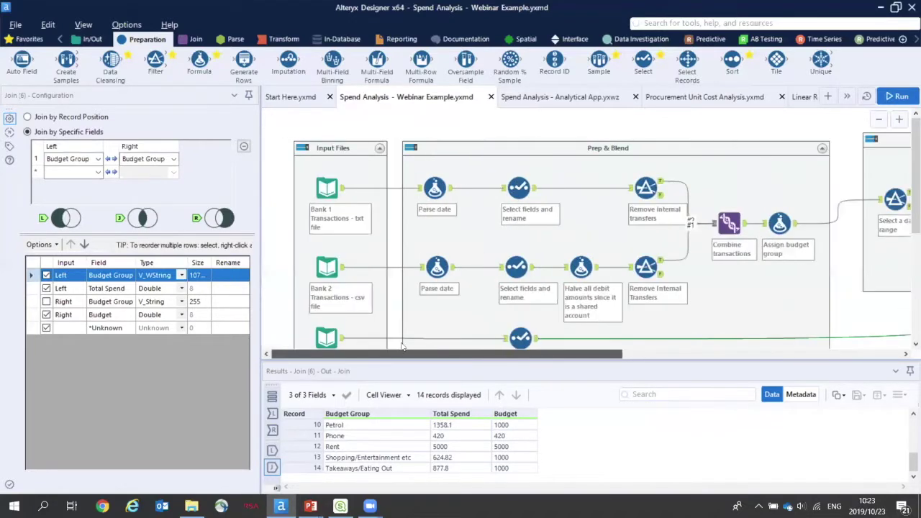
scroll(444, 343, down, 2)
click(520, 290)
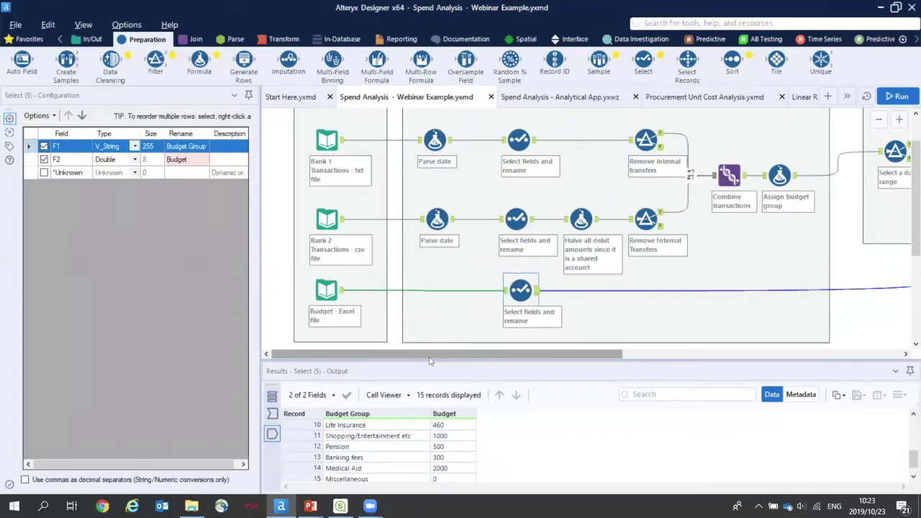
drag(432, 355, 635, 366)
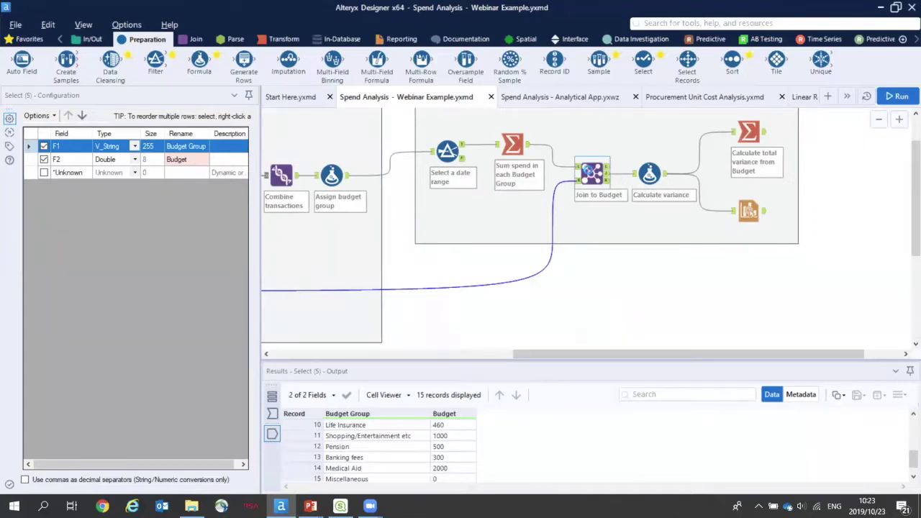
click(589, 171)
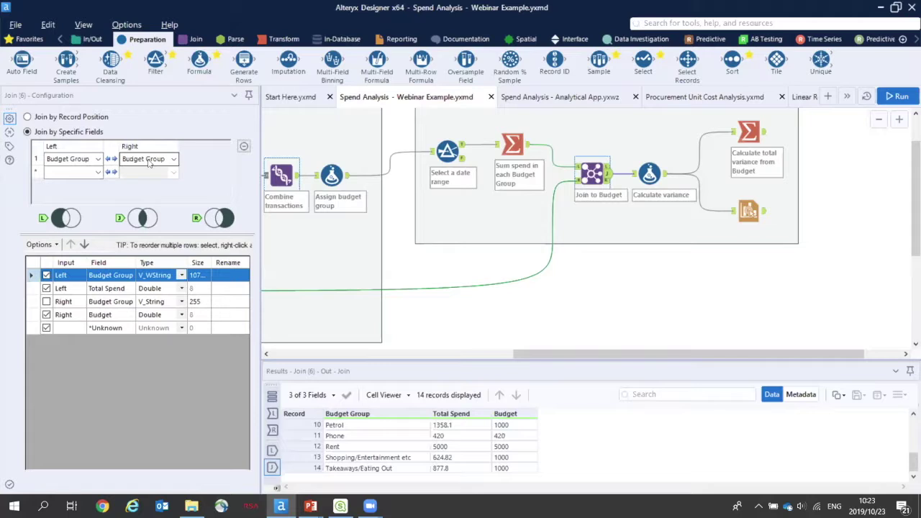
click(606, 167)
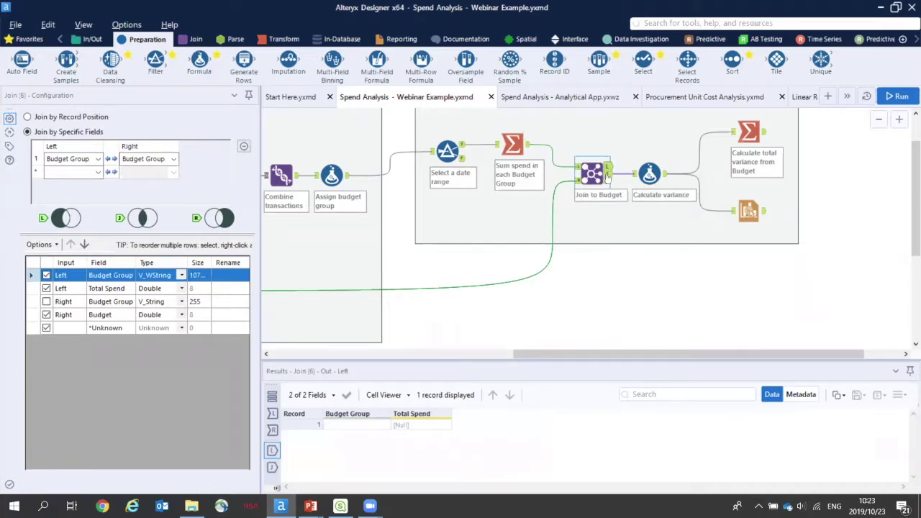
click(607, 176)
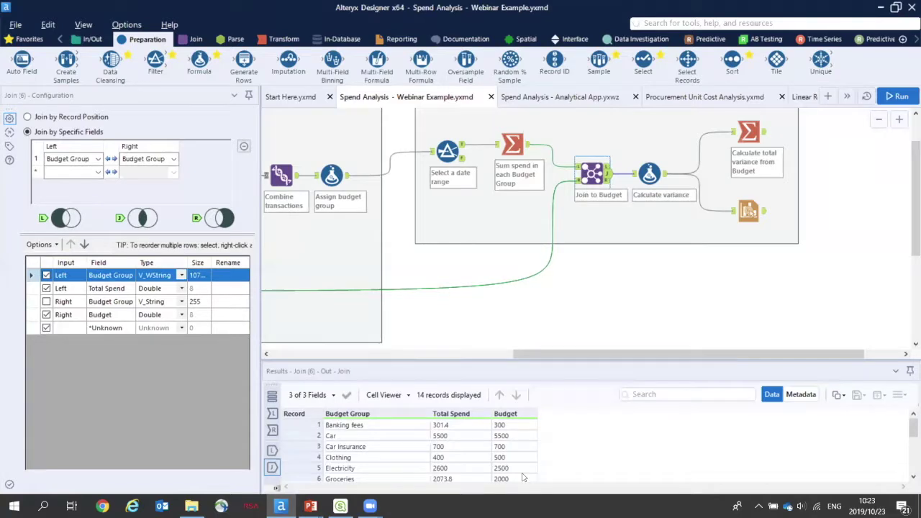
Review the Calculate variance formula, the total variance summary and the bars of the Variance by Budget Group interactive chart
click(643, 173)
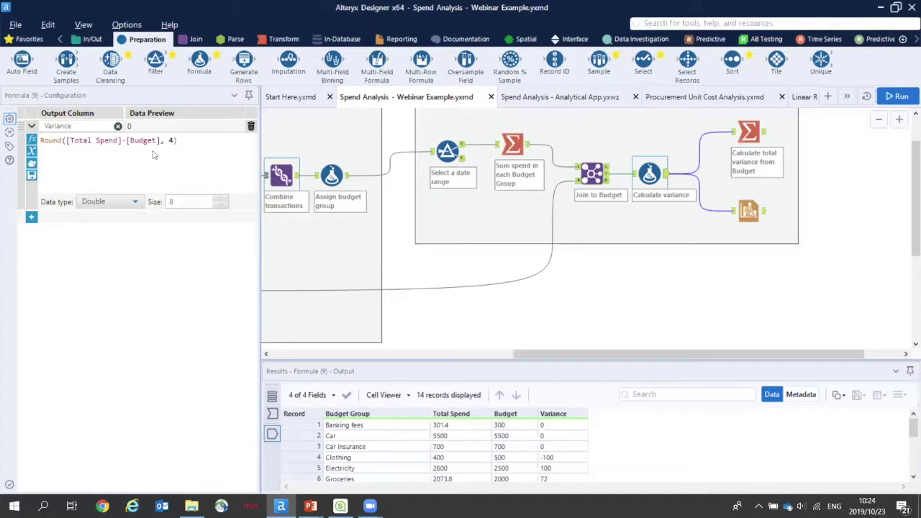
click(764, 137)
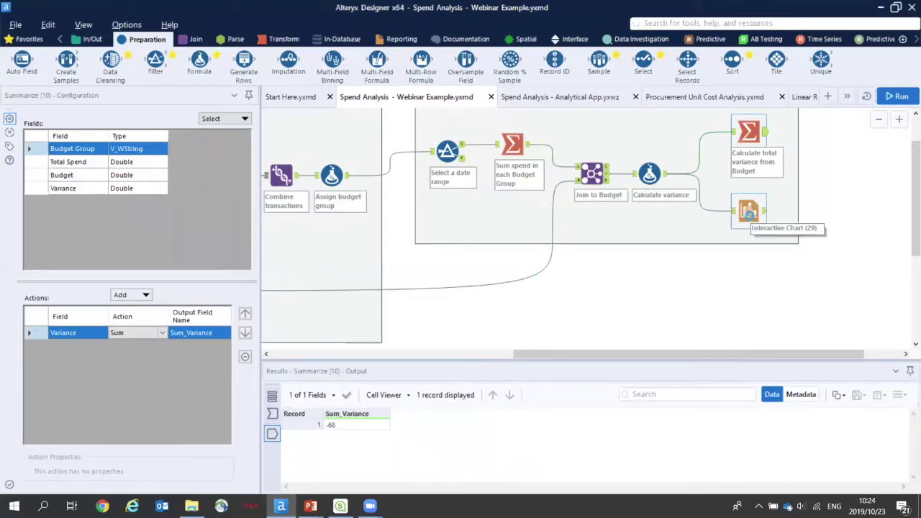
click(748, 210)
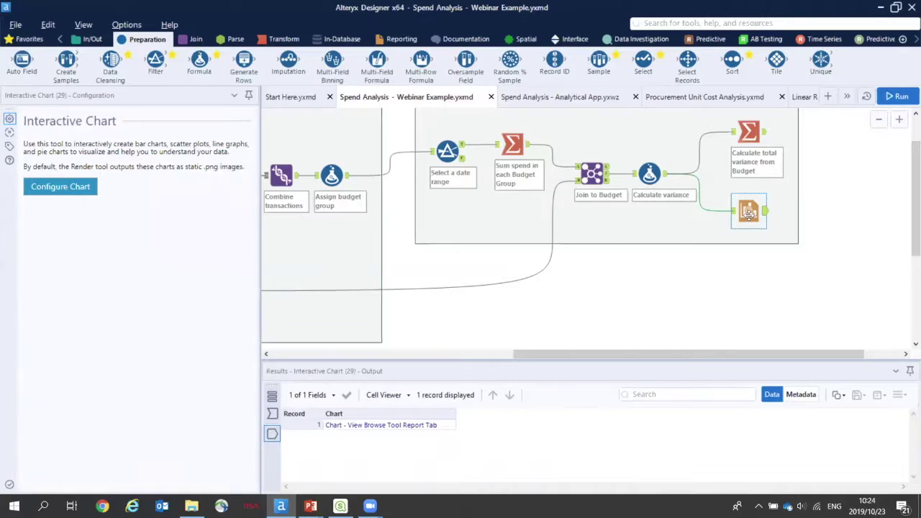
click(82, 190)
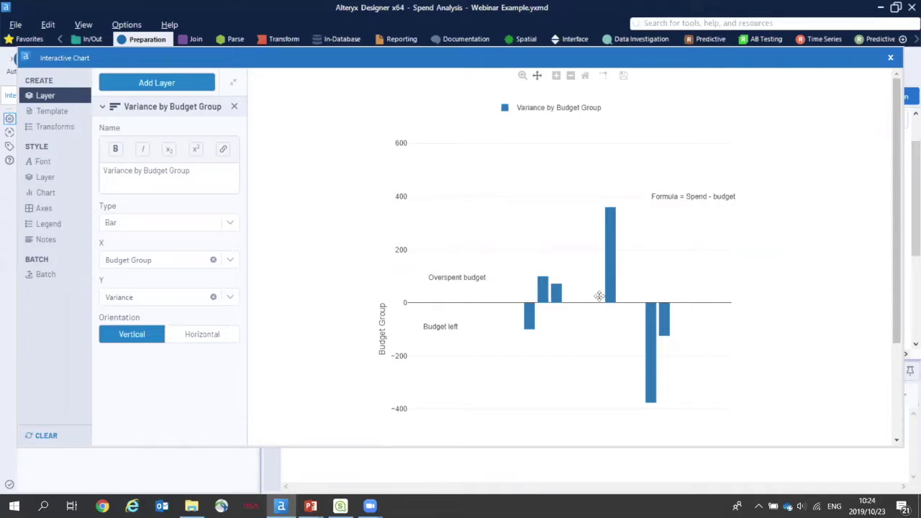
mouse_move(609, 263)
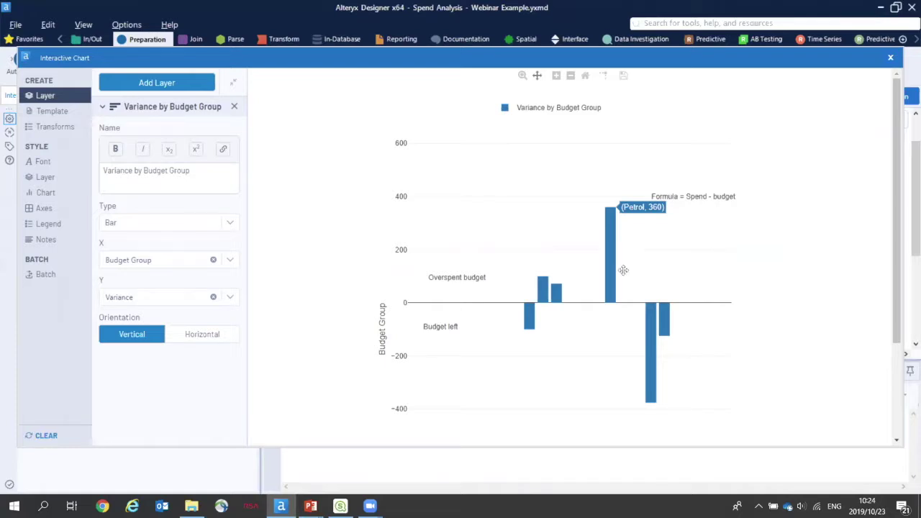
mouse_move(651, 361)
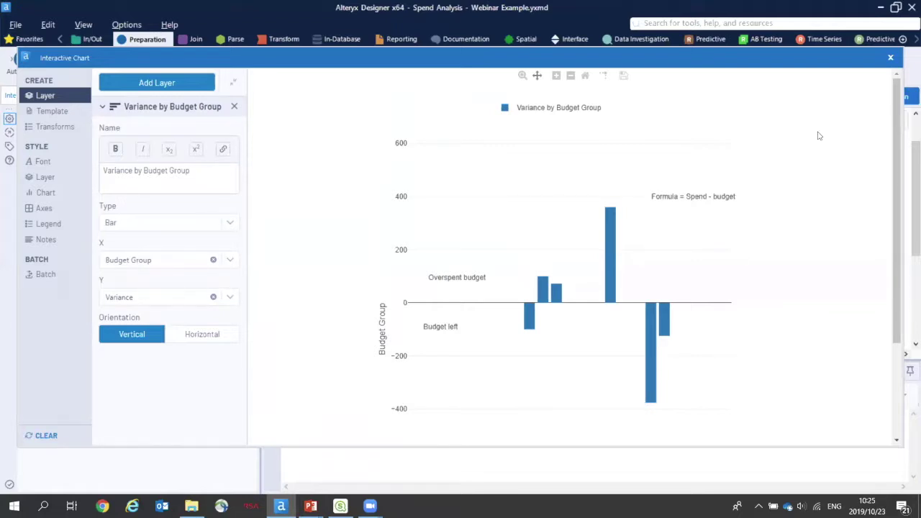
click(890, 58)
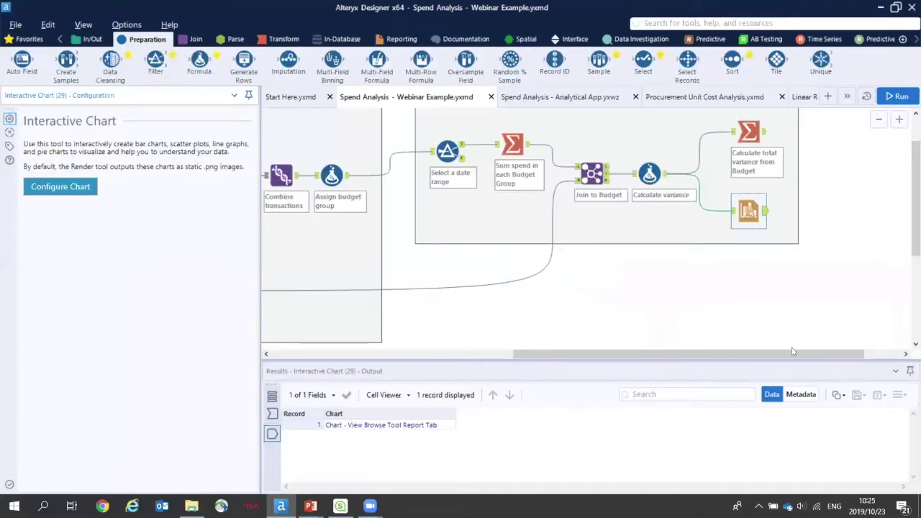
Change the Budget input's source to Sheet1 of the Budget - Adjusted Excel file in the 1_Data Sources folder
drag(723, 353, 480, 373)
click(326, 290)
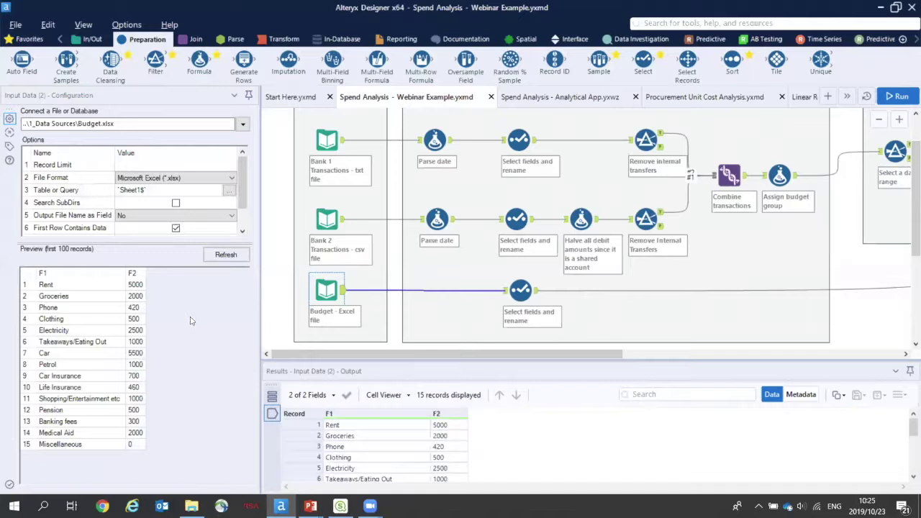
click(243, 125)
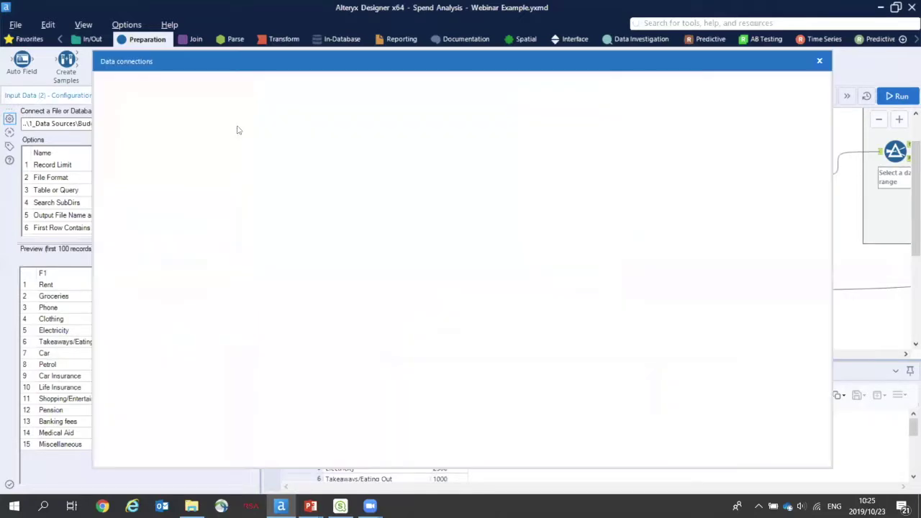
click(235, 136)
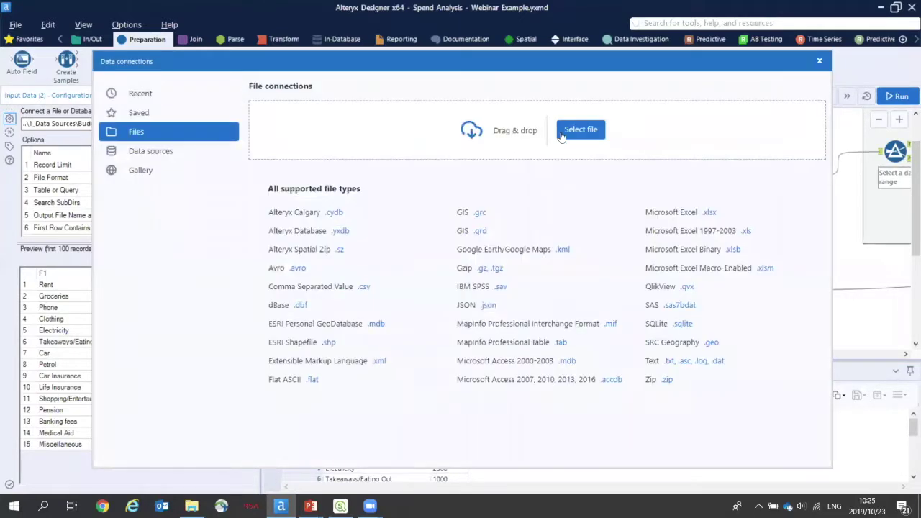
click(580, 130)
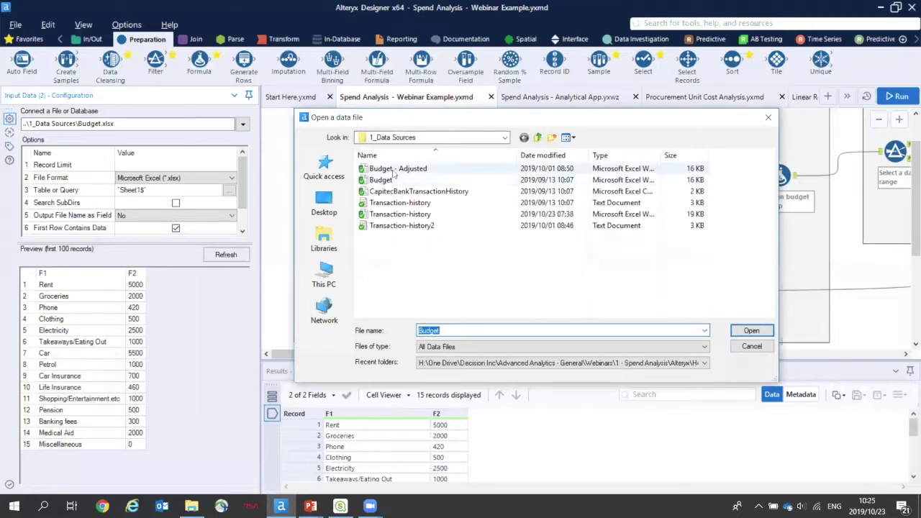
double_click(392, 170)
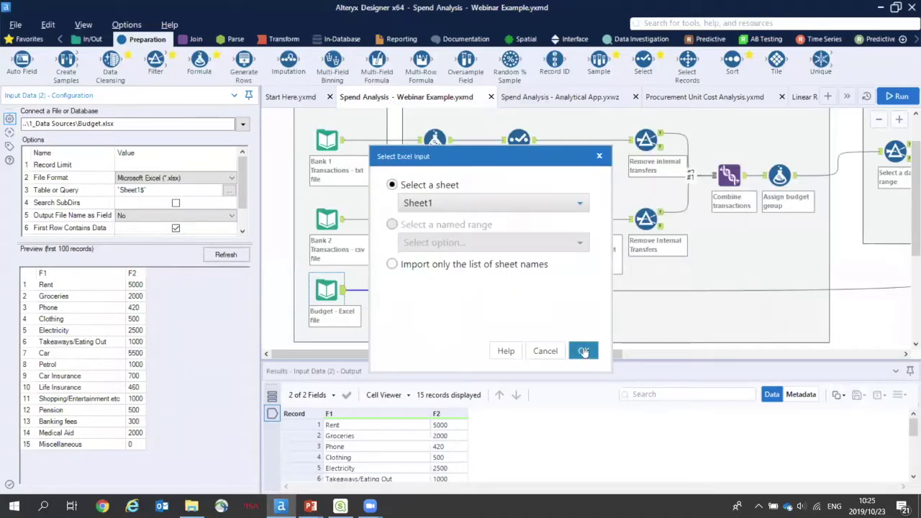
click(583, 351)
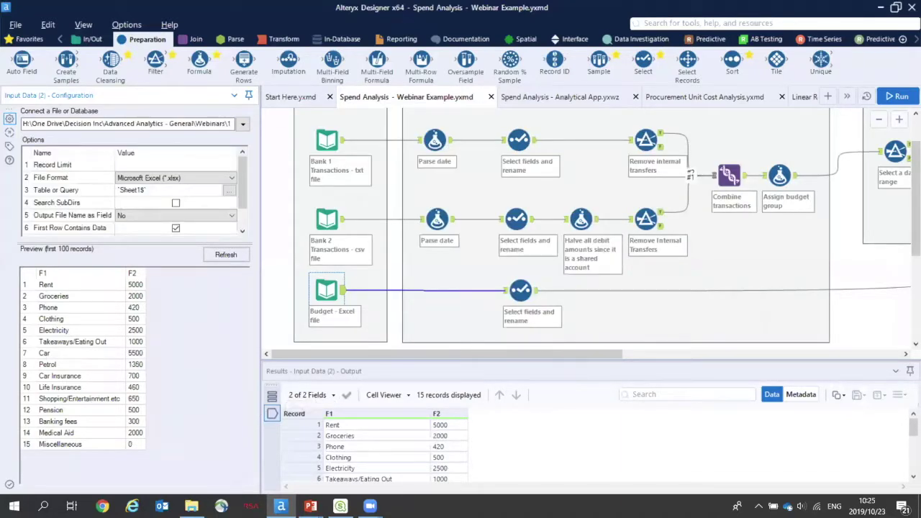
Run the workflow with the adjusted budget and show the Interactive Chart tool's configuration
click(896, 96)
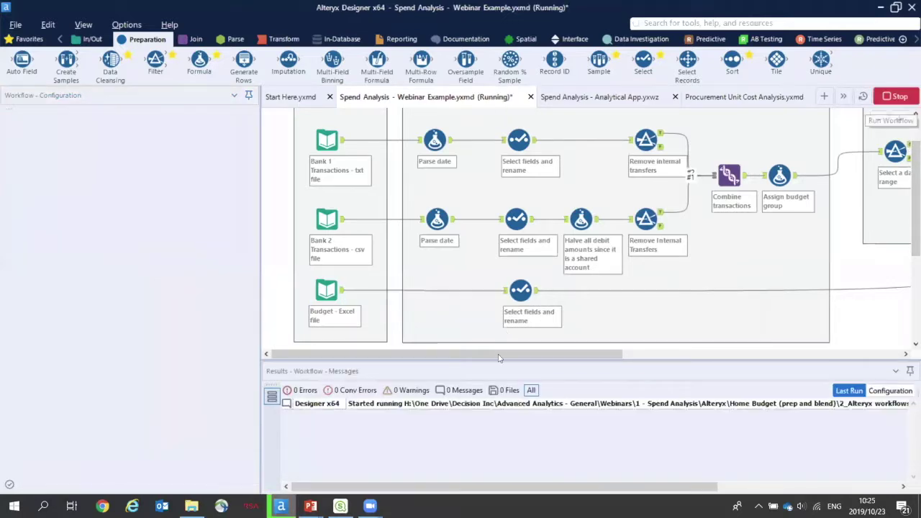
drag(500, 356, 836, 358)
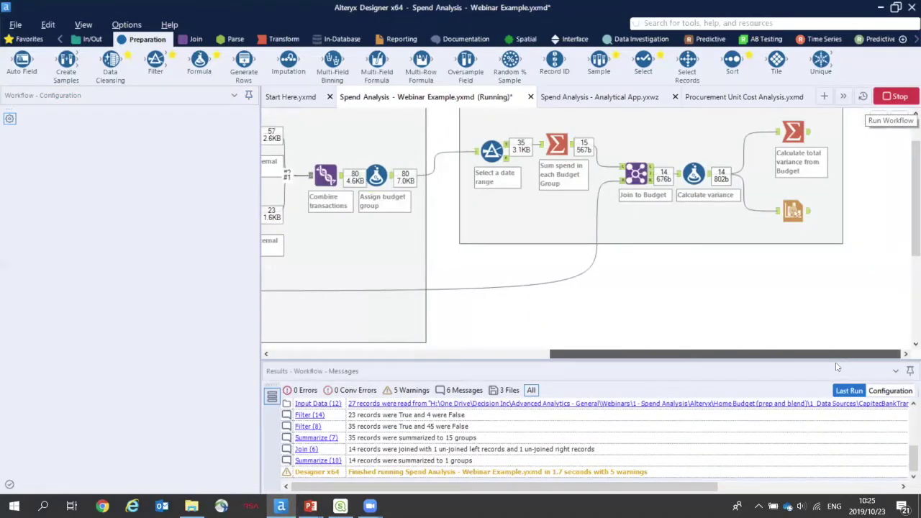
click(680, 210)
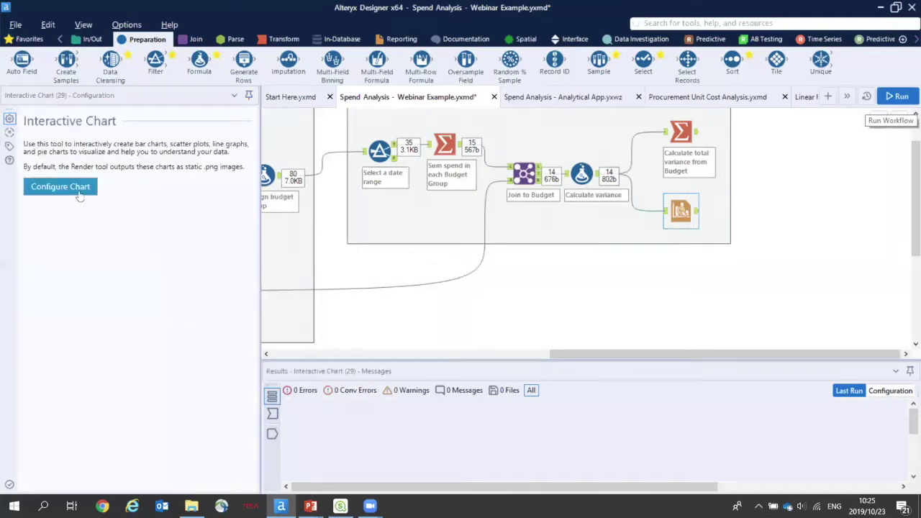
Review the Variance by Budget Group chart for the adjusted budget, and look over the Reporting tools and the workflow from Input Files to Insights
click(61, 190)
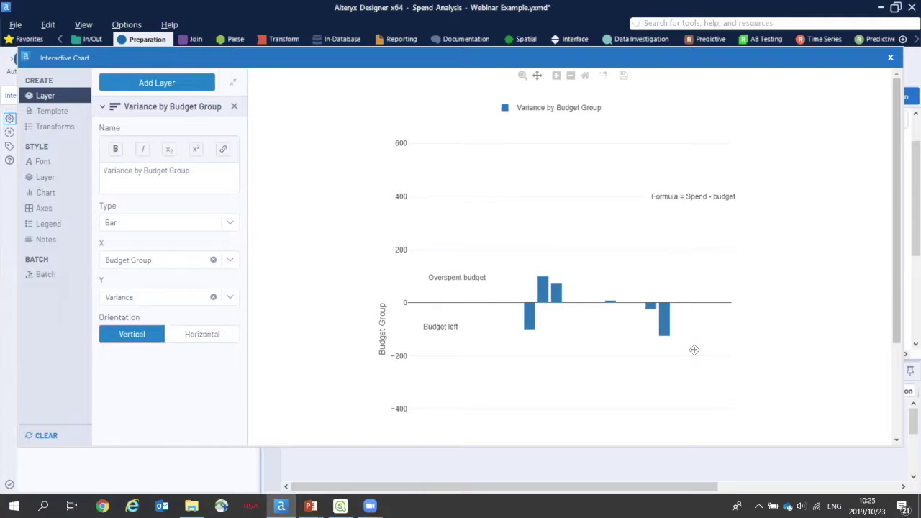
click(892, 57)
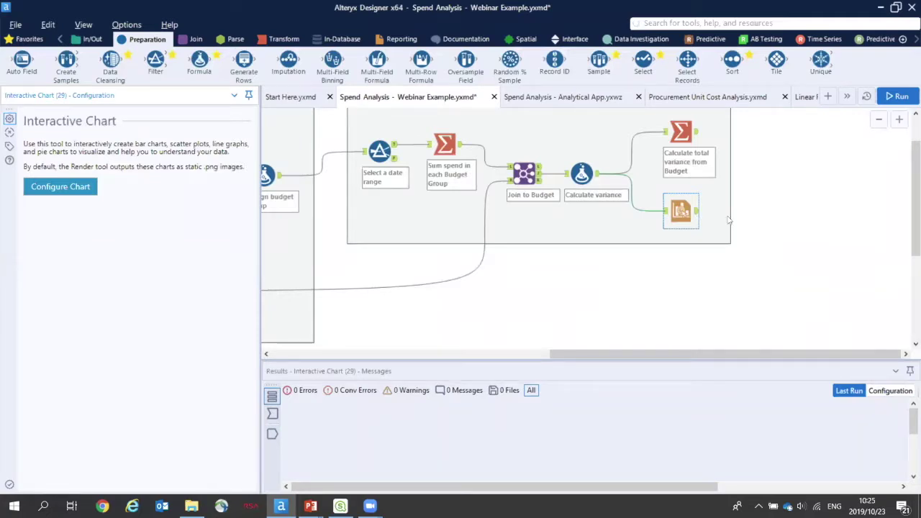
click(403, 40)
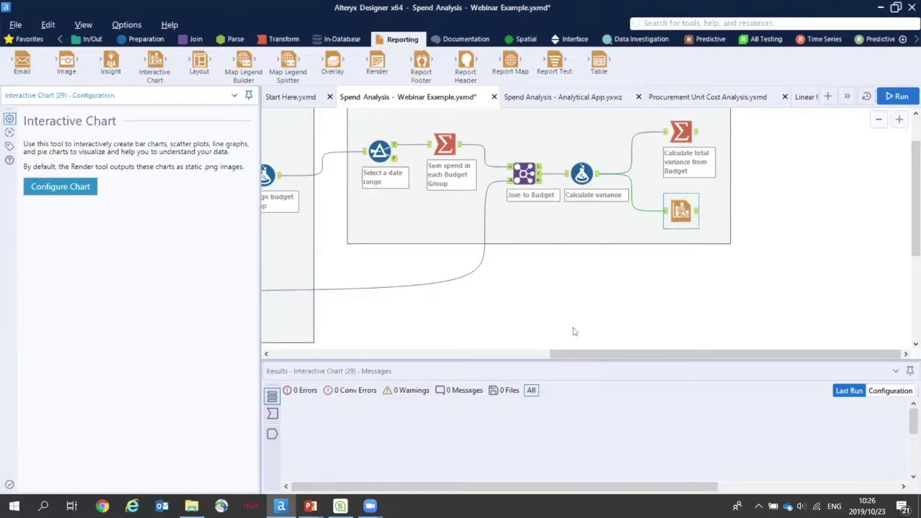
scroll(573, 331, up, 2)
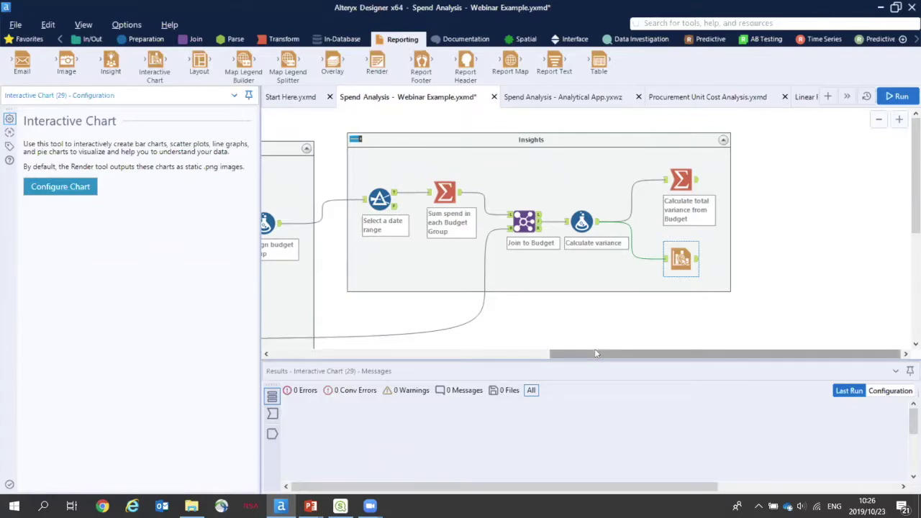
drag(595, 353, 316, 353)
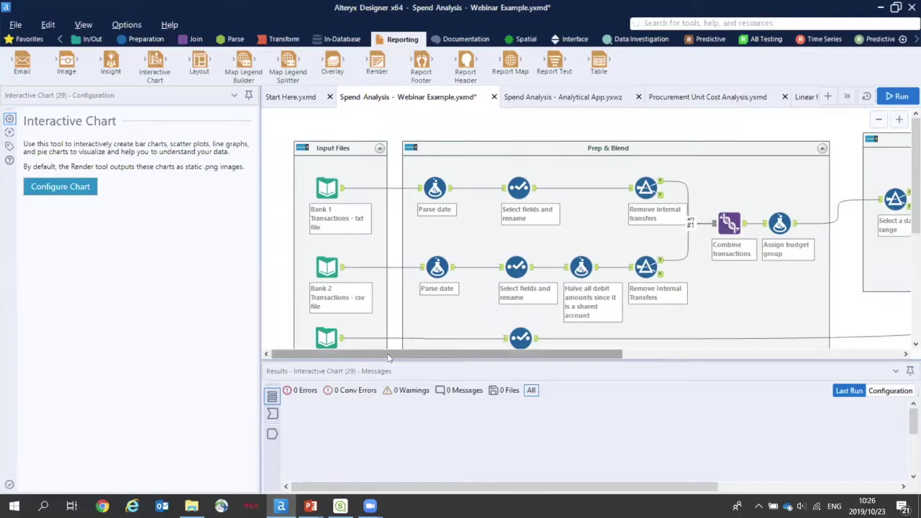
drag(388, 357, 678, 380)
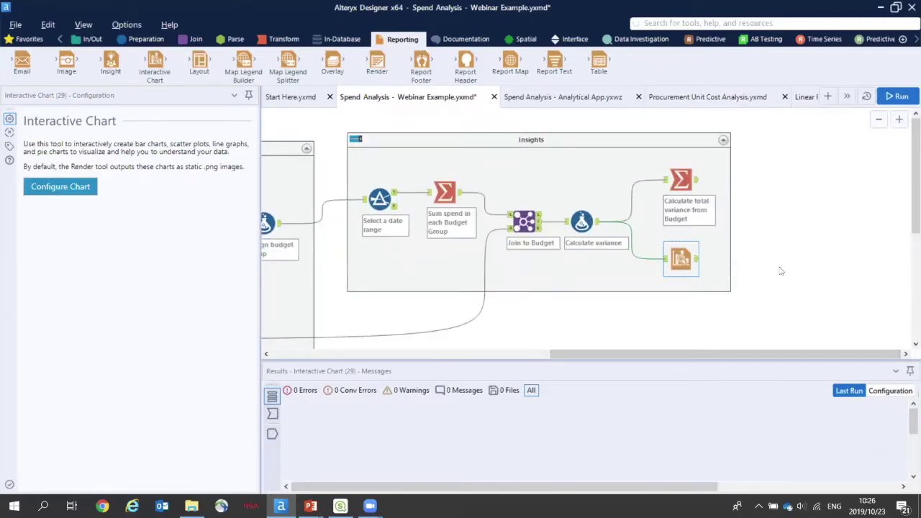
Show the Insights container of the Spend Analysis - Analytical App workflow and launch the app from the 2_Alteryx workflows folder in File Explorer
click(543, 101)
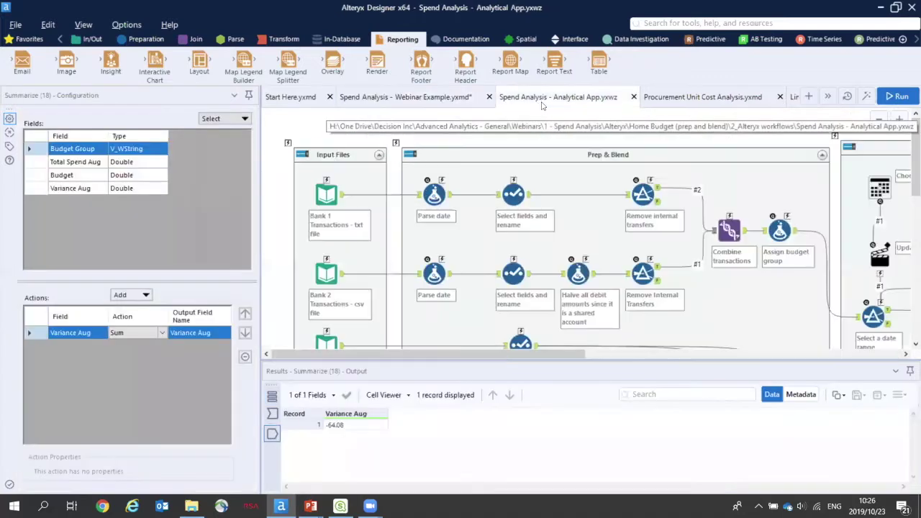
drag(435, 353, 691, 388)
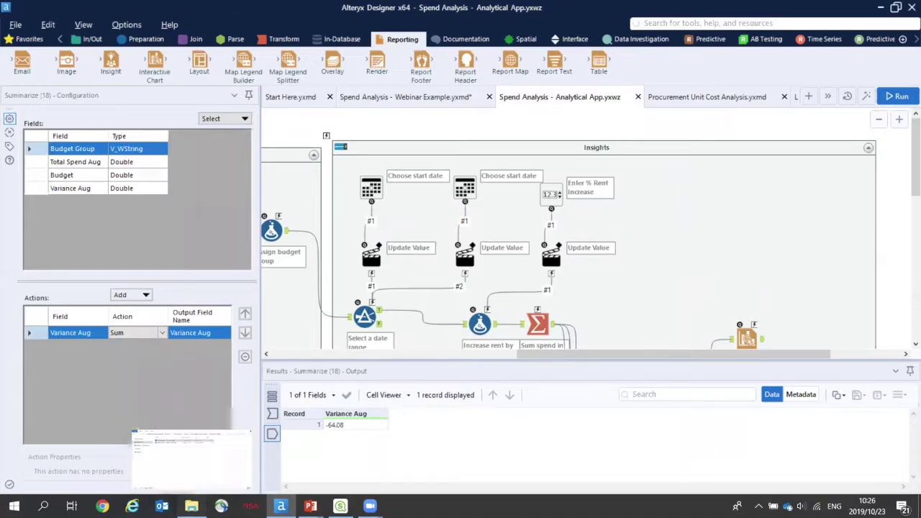
click(191, 506)
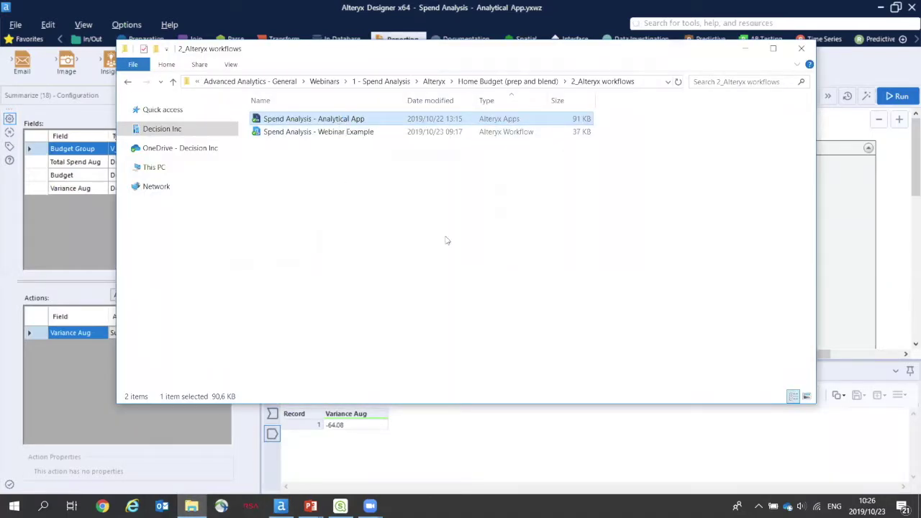
key(Return)
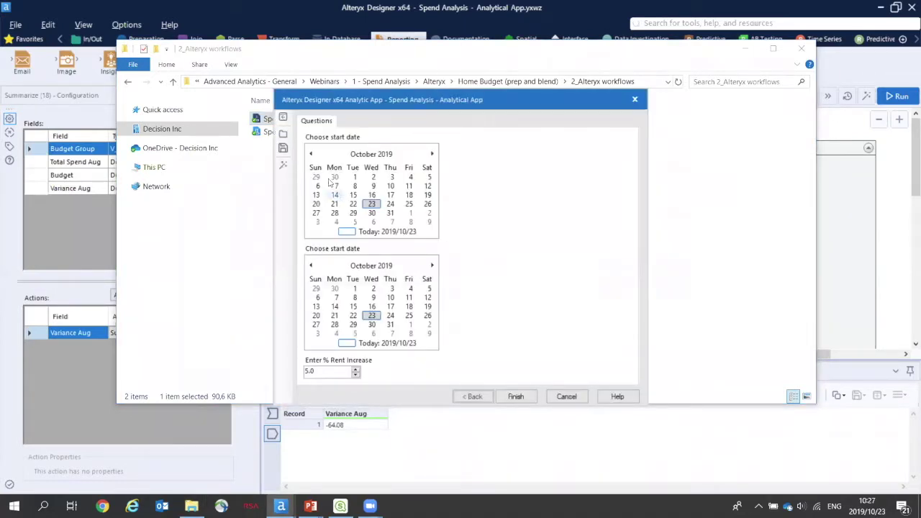
Set the app's first date to 1 July 2019 and its second date to 31 July 2019
click(311, 154)
click(310, 154)
click(310, 153)
click(335, 178)
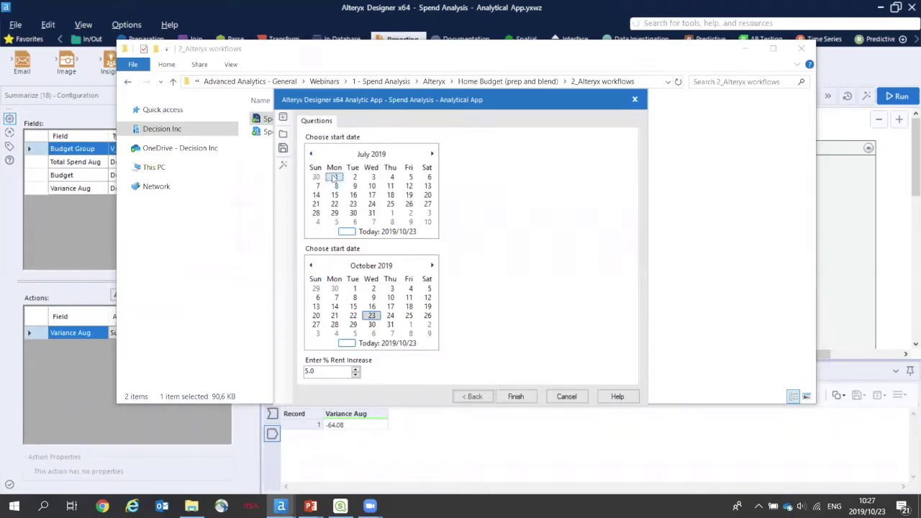
click(311, 265)
click(311, 266)
click(311, 265)
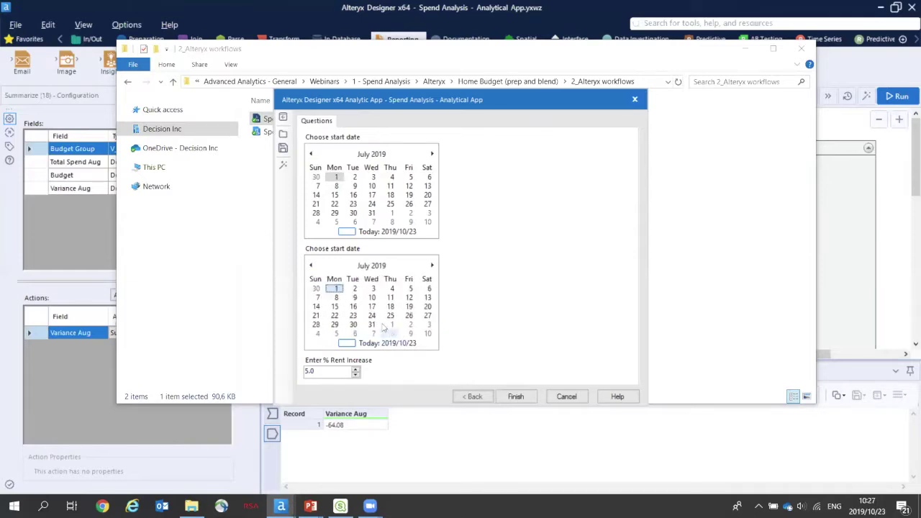
click(371, 324)
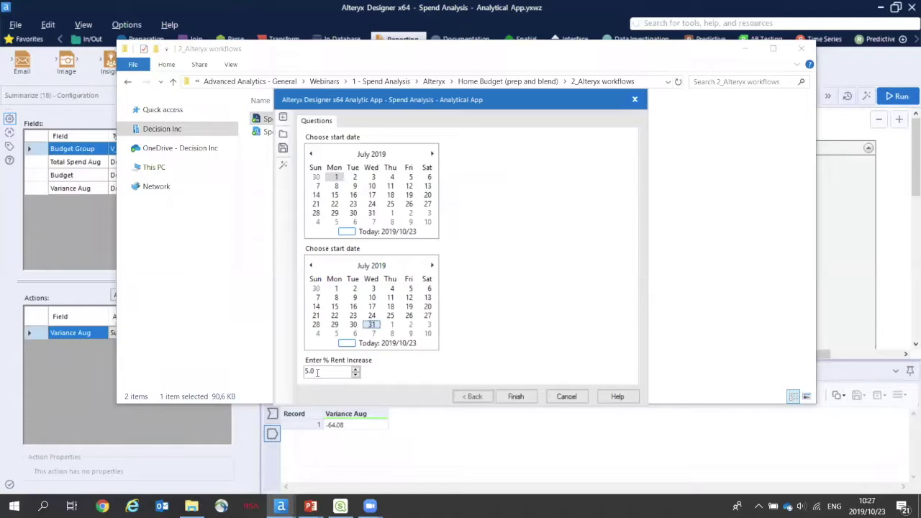
Run the app with a 10.0% rent increase and open the resulting Budget Variance Output.yxdb file
click(356, 369)
click(355, 369)
click(356, 369)
click(515, 396)
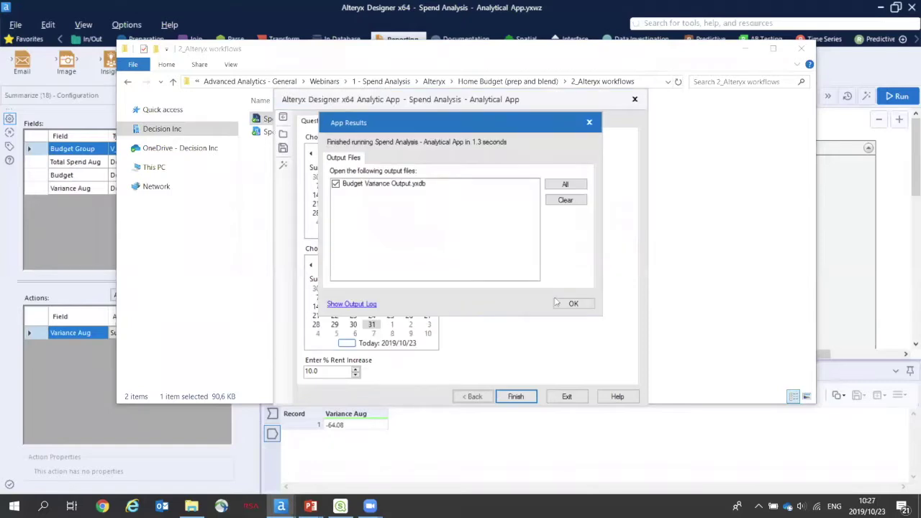
click(585, 309)
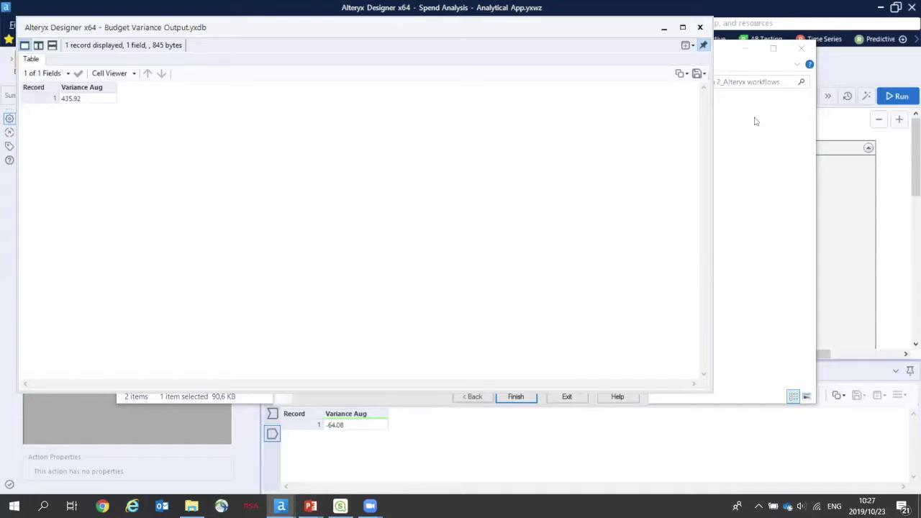
Close the variance output, the analytic app and the File Explorer window to return to the app's workflow
click(700, 27)
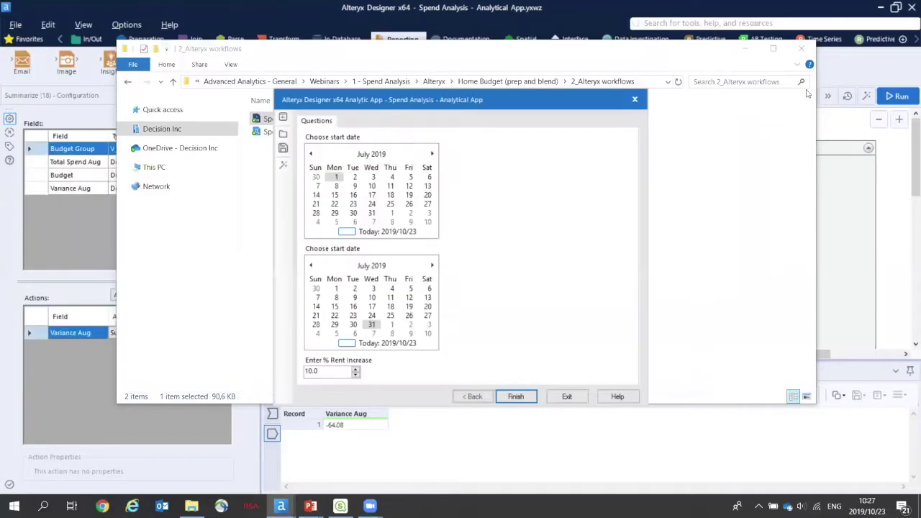
click(638, 101)
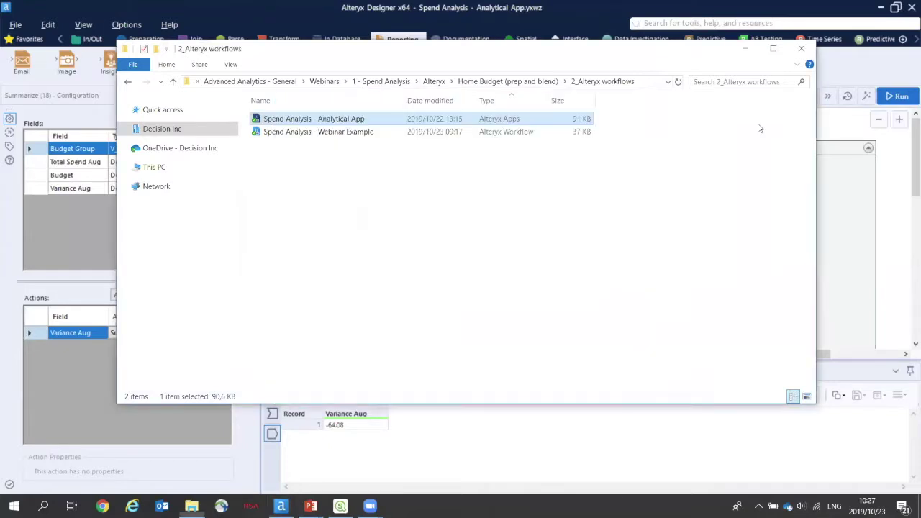
click(801, 48)
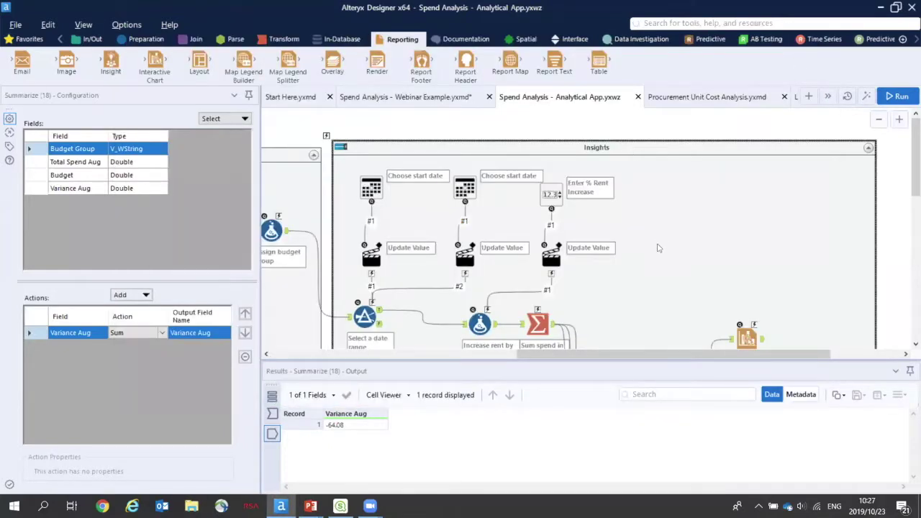
Examine the Spend by Budget Group interactive chart fed by the ascending Total Spend Aug sort, comparing the bars of the individual budget groups
scroll(656, 248, down, 2)
scroll(656, 248, down, 2)
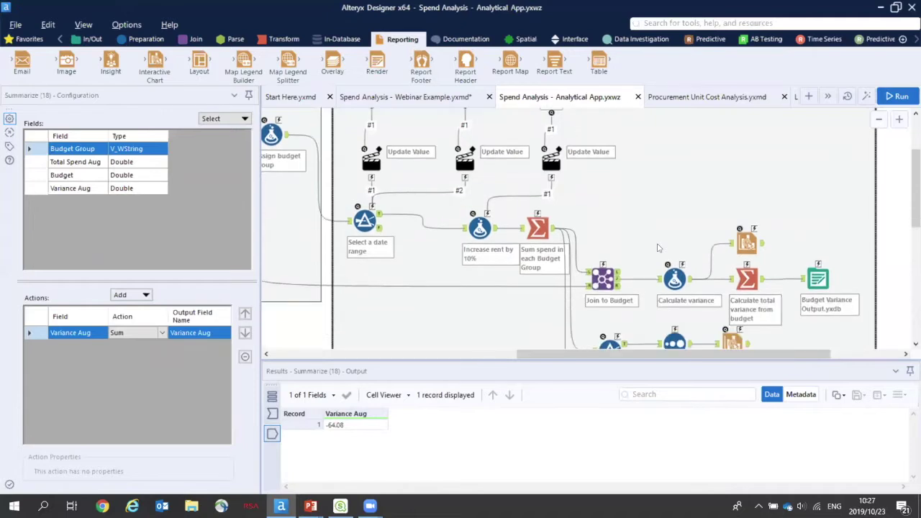
scroll(656, 248, down, 3)
scroll(657, 249, down, 3)
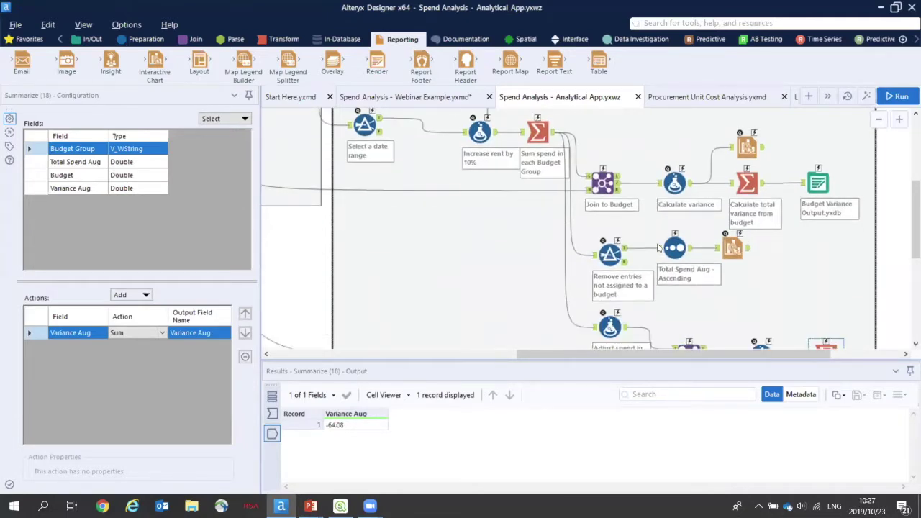
scroll(683, 281, down, 1)
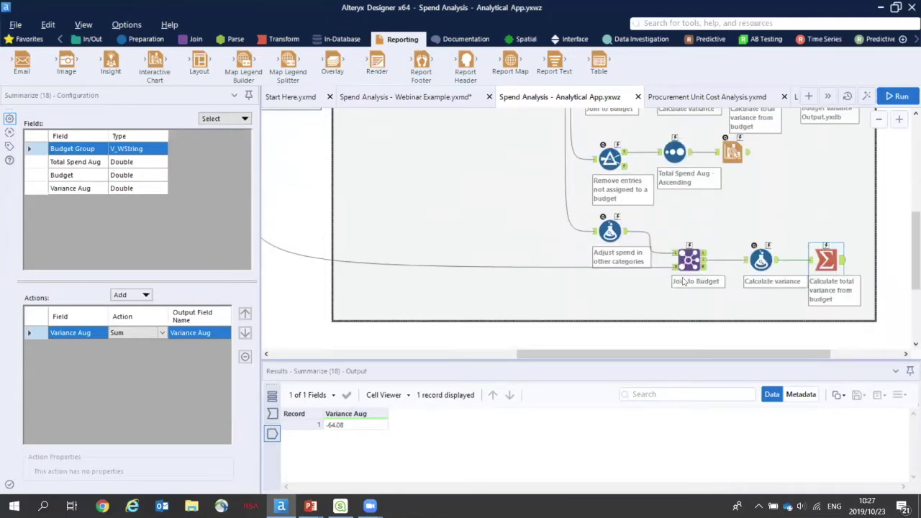
click(734, 176)
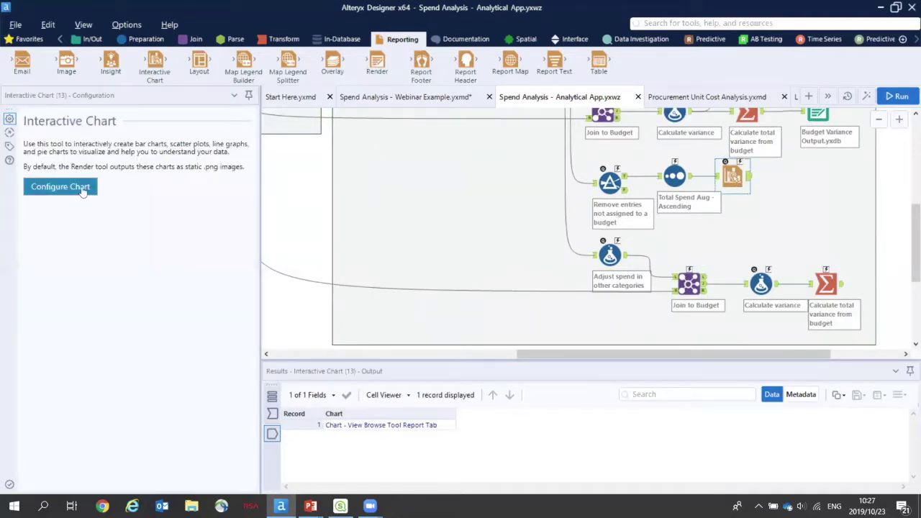
click(60, 187)
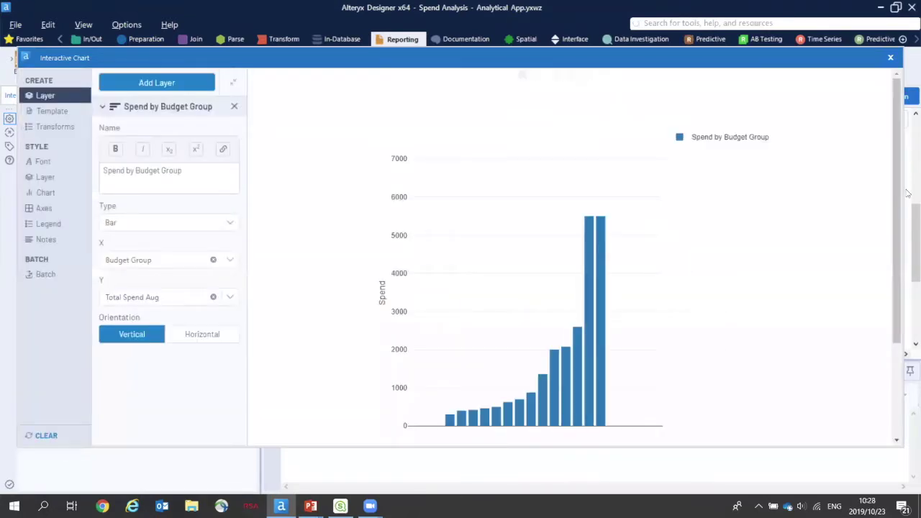
drag(899, 164, 908, 266)
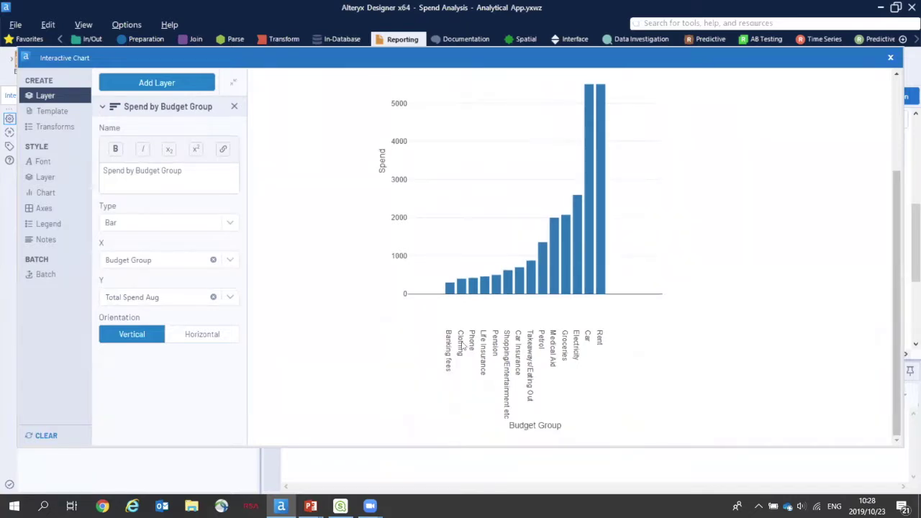
mouse_move(450, 292)
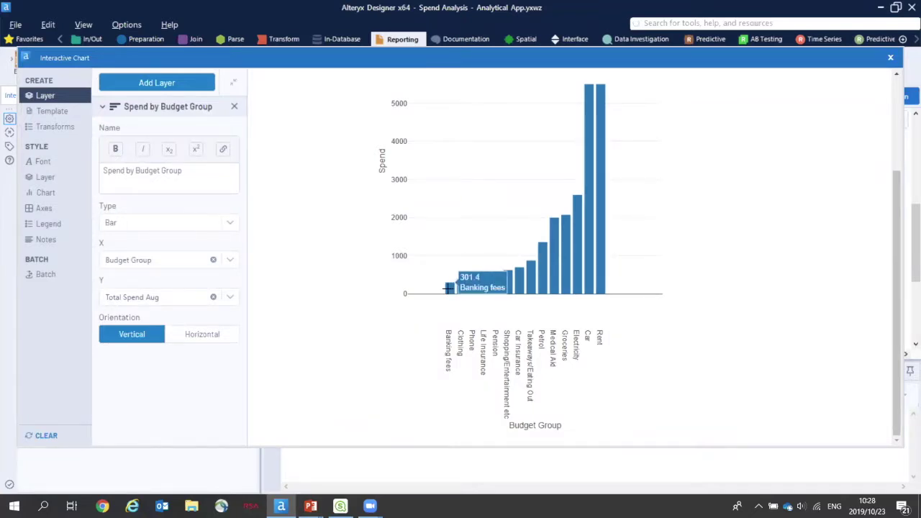
mouse_move(485, 290)
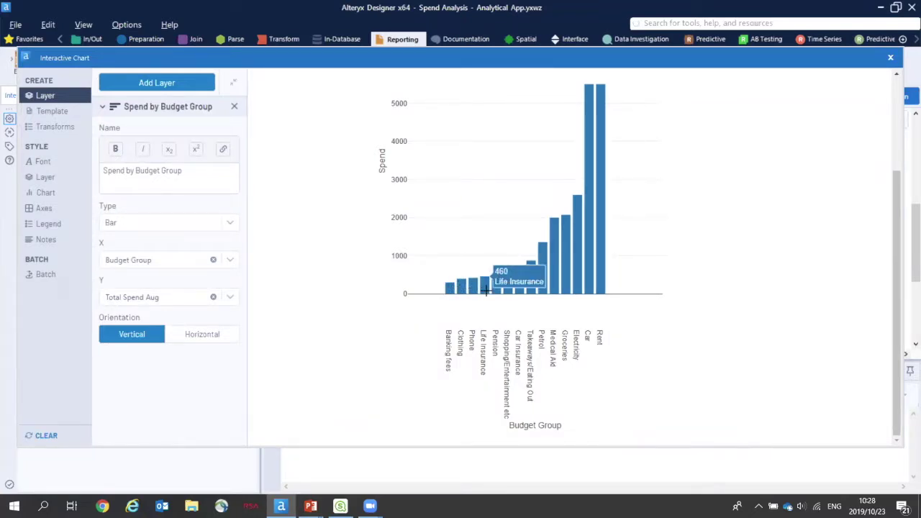
mouse_move(587, 275)
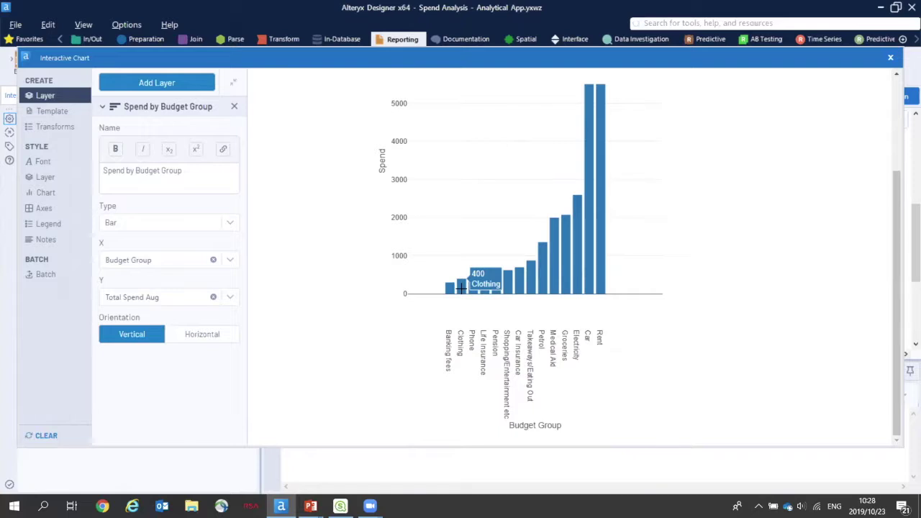
mouse_move(525, 281)
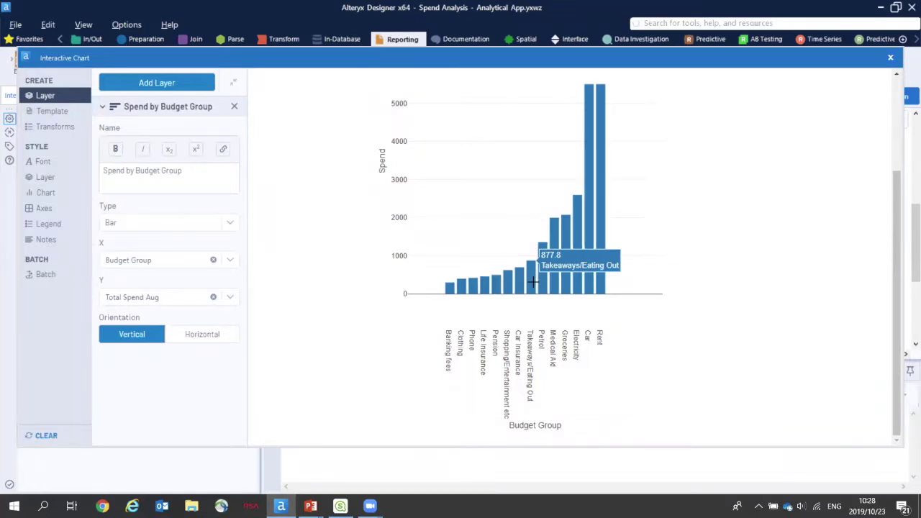
click(889, 59)
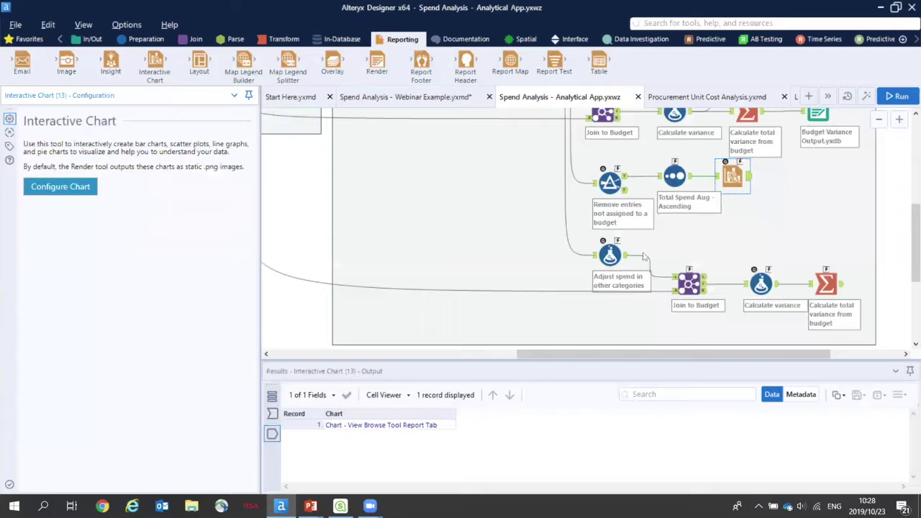
Inspect the reductions in the Adjust spend in other categories formula and the total variance output of that branch's final Summarize tool
click(610, 256)
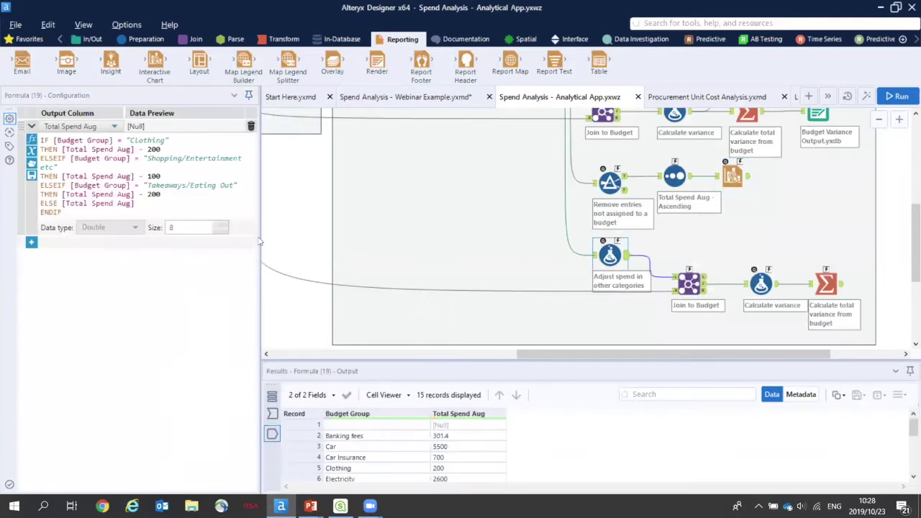
drag(261, 245, 268, 246)
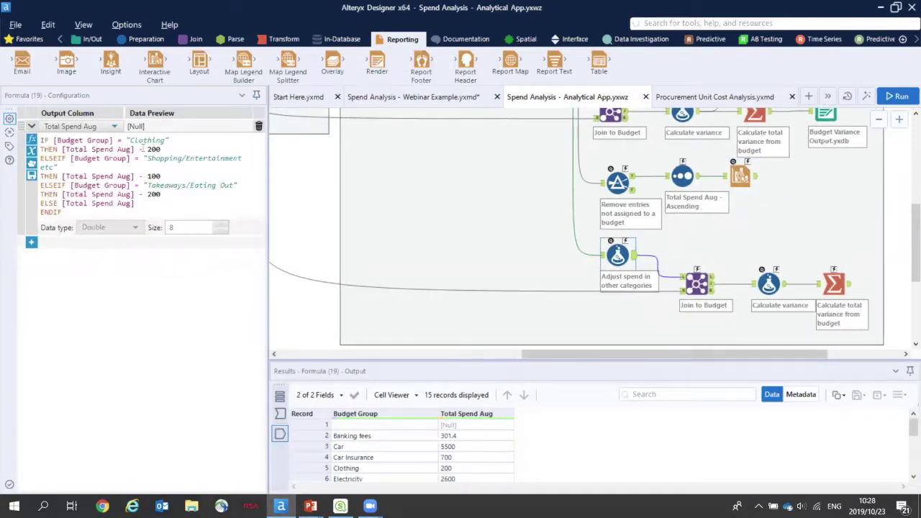
drag(139, 149, 139, 194)
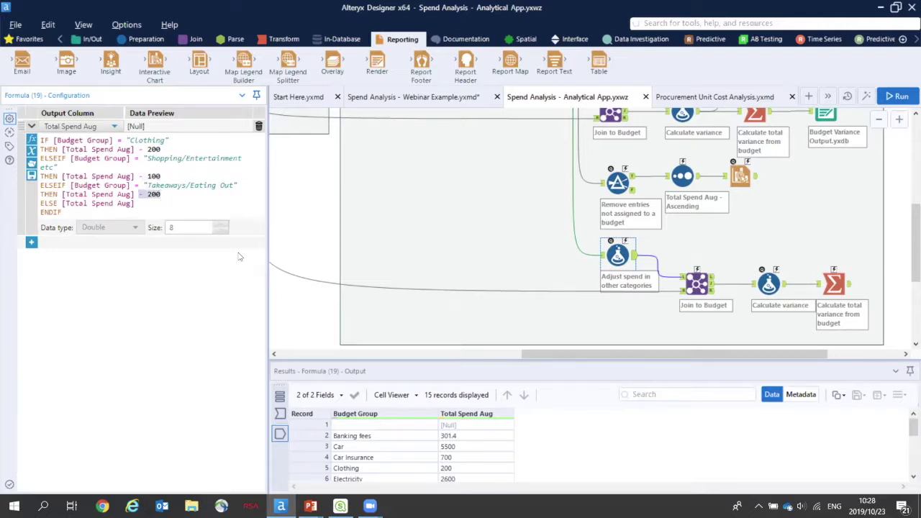
click(850, 286)
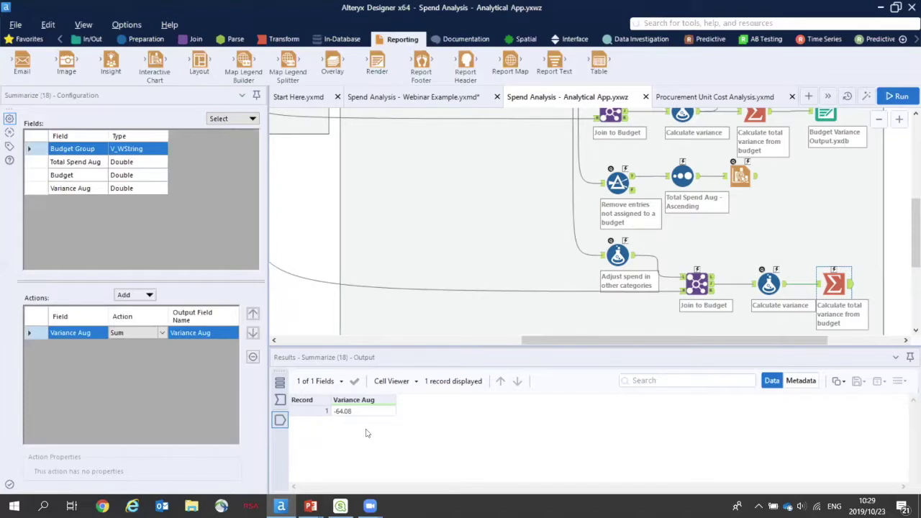
key(alt+Tab)
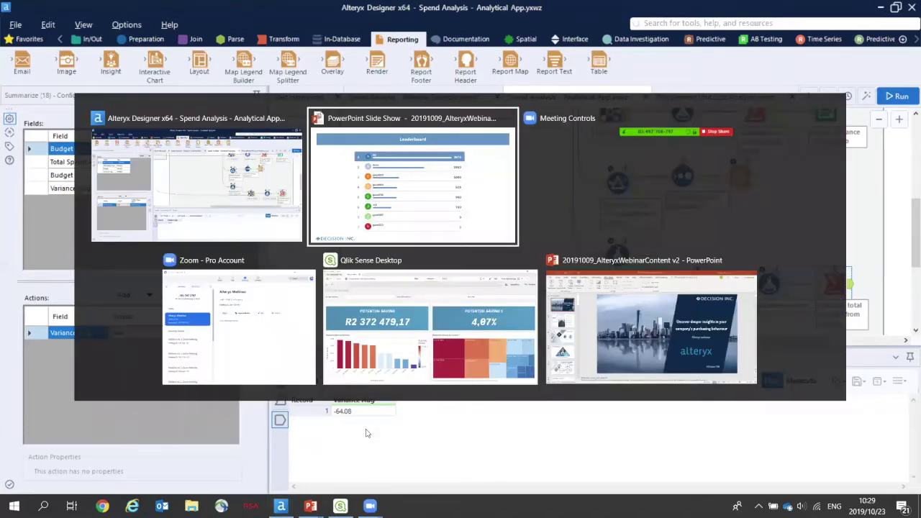
key(alt+Tab)
key(alt+Tab)
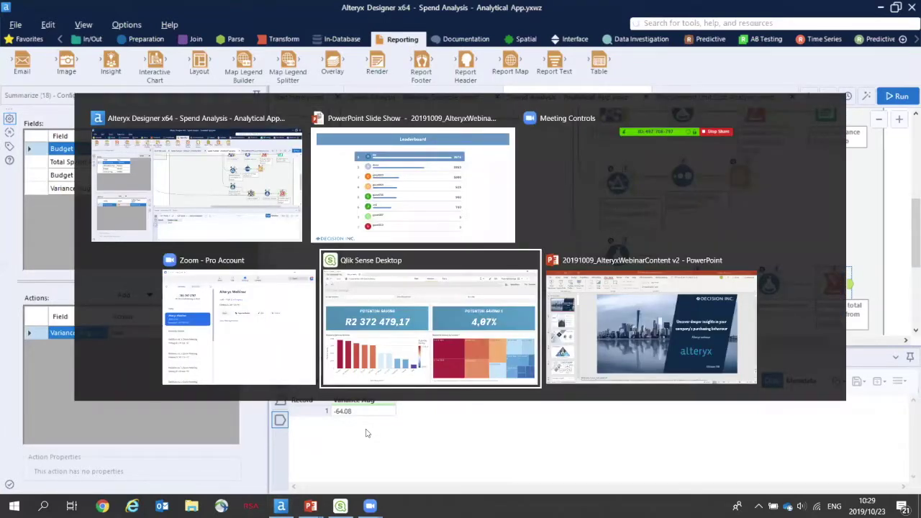
key(Escape)
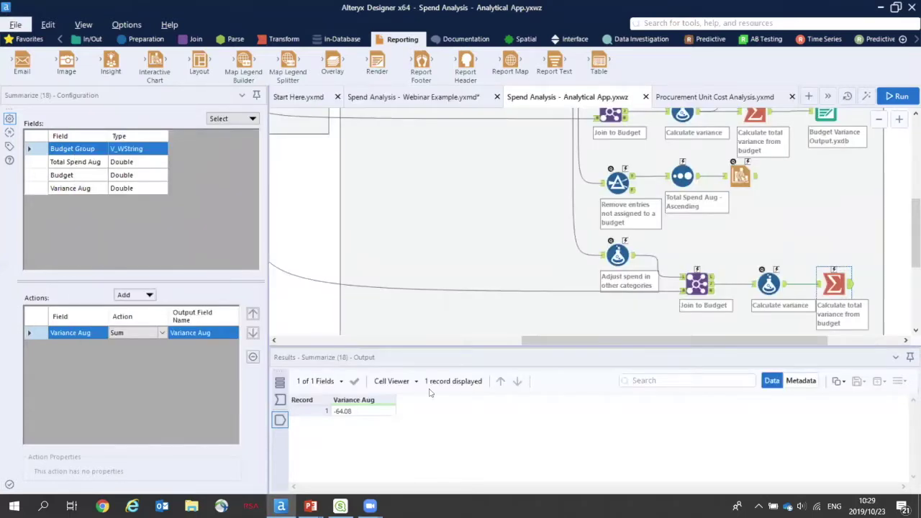
mouse_move(310, 505)
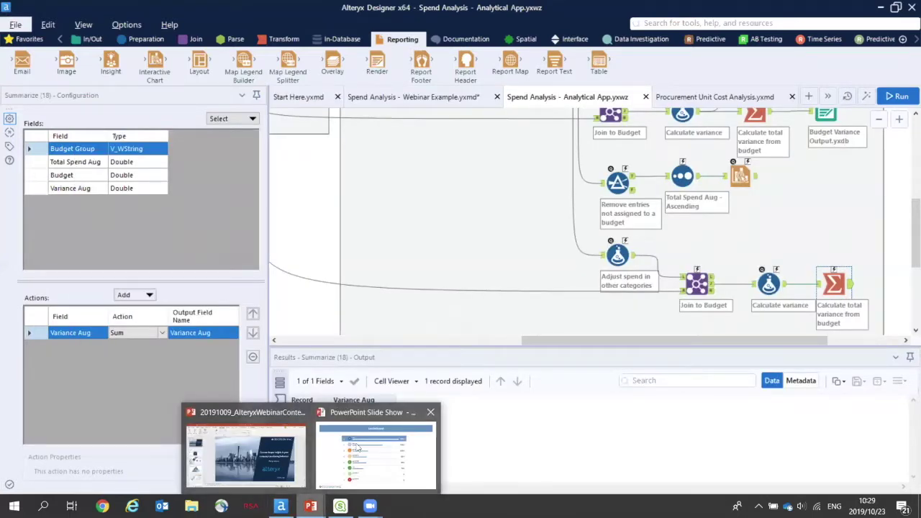
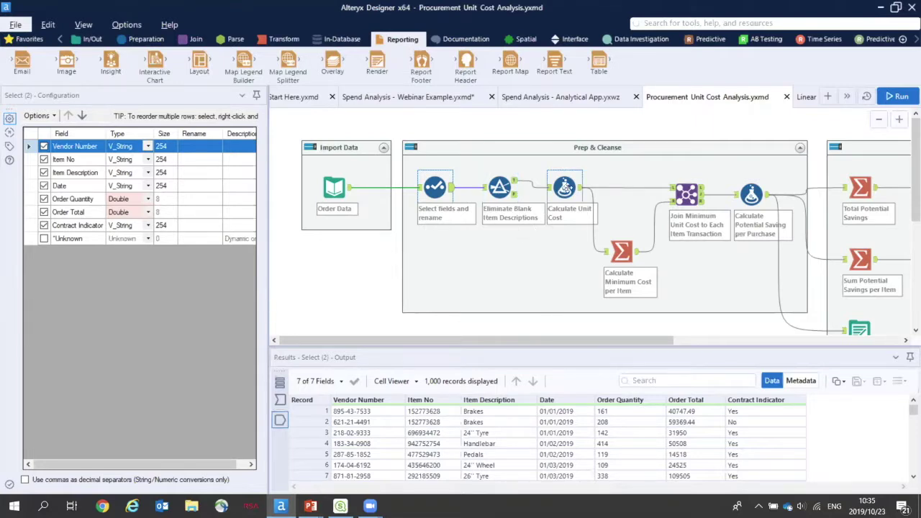
Trace the unit cost from its formula through the per-item minimum cost Summarize to the unit cost columns in the Join output
click(564, 187)
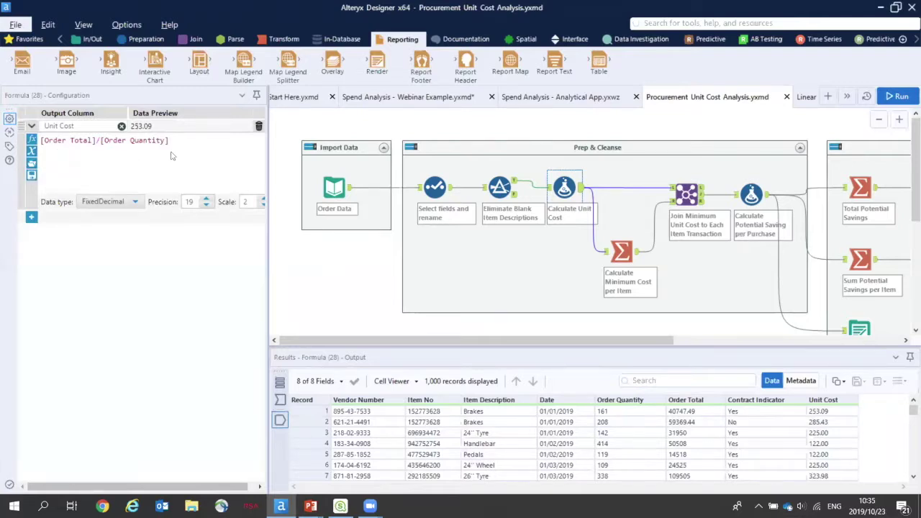
click(620, 252)
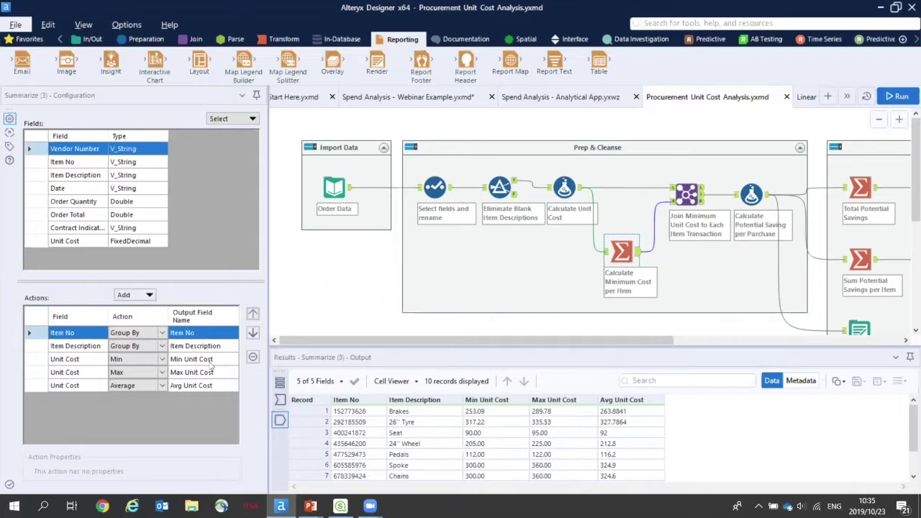
click(689, 191)
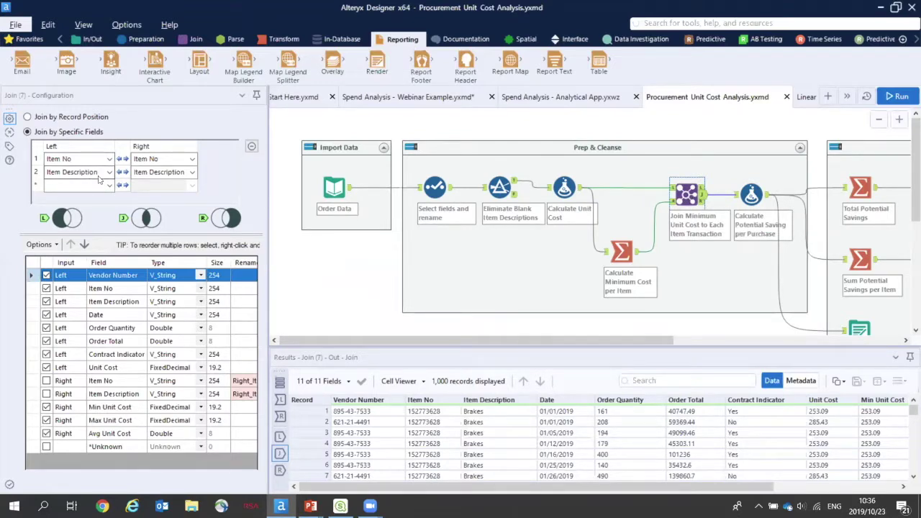
drag(603, 339, 674, 477)
drag(753, 489, 877, 489)
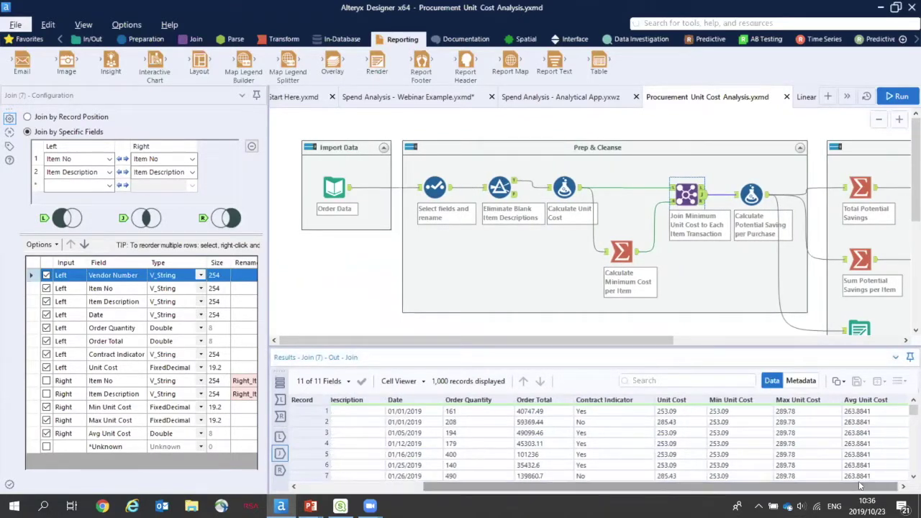
Inspect the Calculate Potential Saving per Purchase formula and compare the Potential Saving and Potential Saving % values across the order records
click(752, 195)
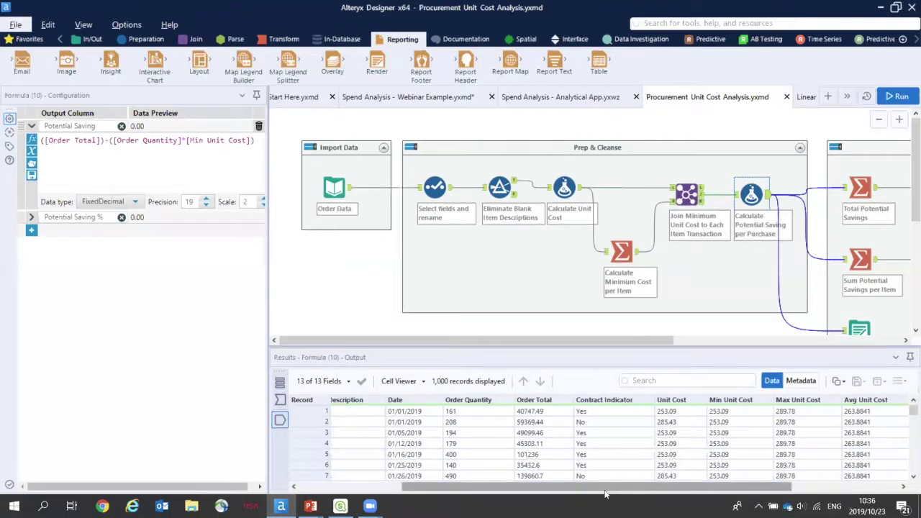
drag(604, 493, 712, 493)
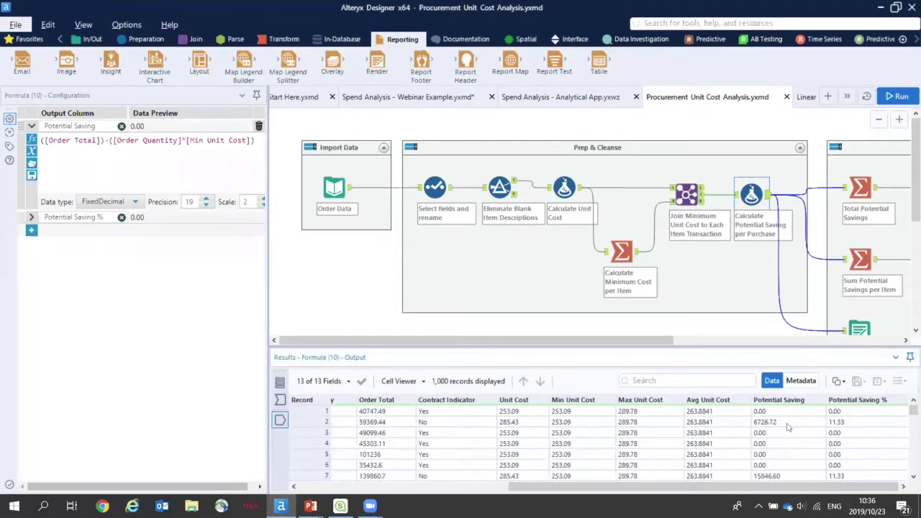
scroll(780, 454, down, 2)
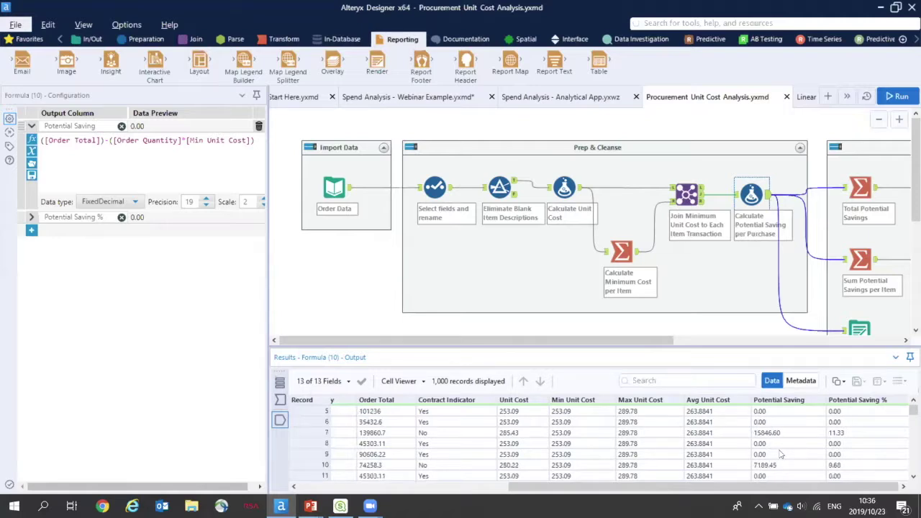
scroll(780, 454, down, 1)
scroll(780, 454, down, 1)
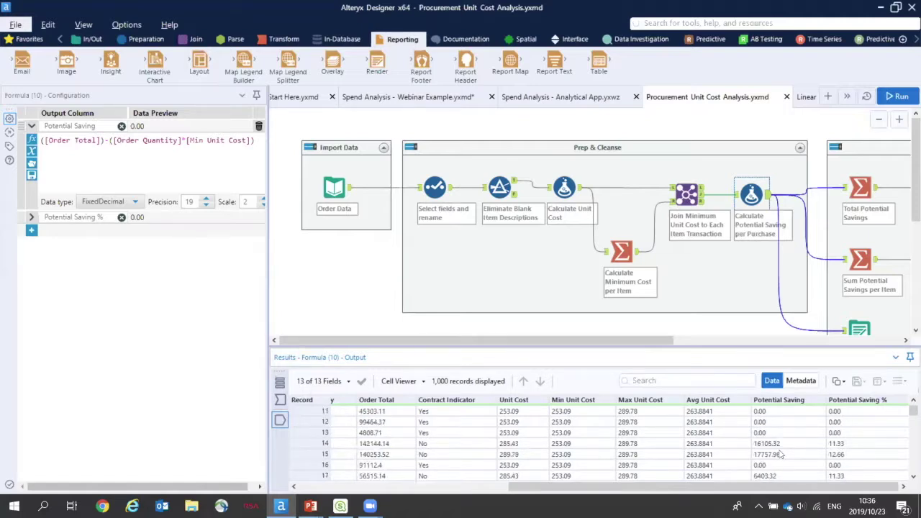
scroll(780, 454, up, 3)
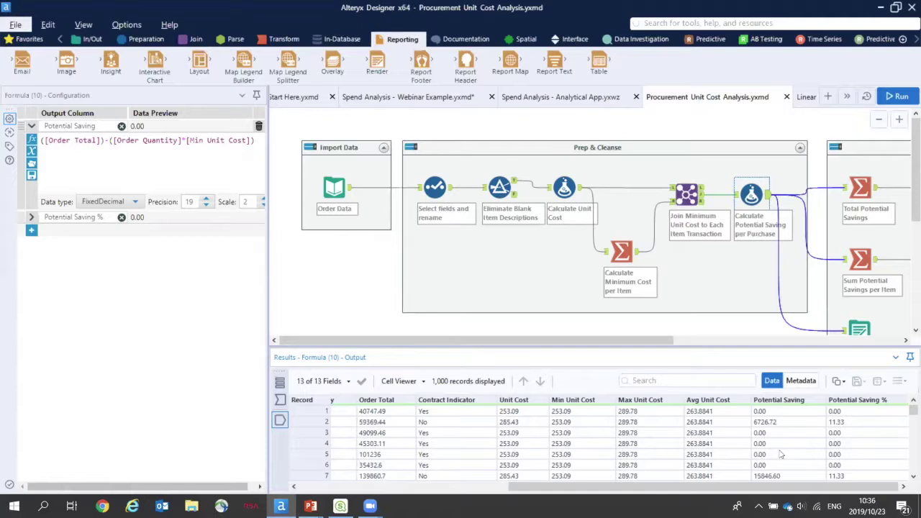
Inspect the Total Potential Savings Summarize in the Insights container and its Rand-formatted value at the branch's final Select tool
drag(640, 343, 817, 353)
click(591, 187)
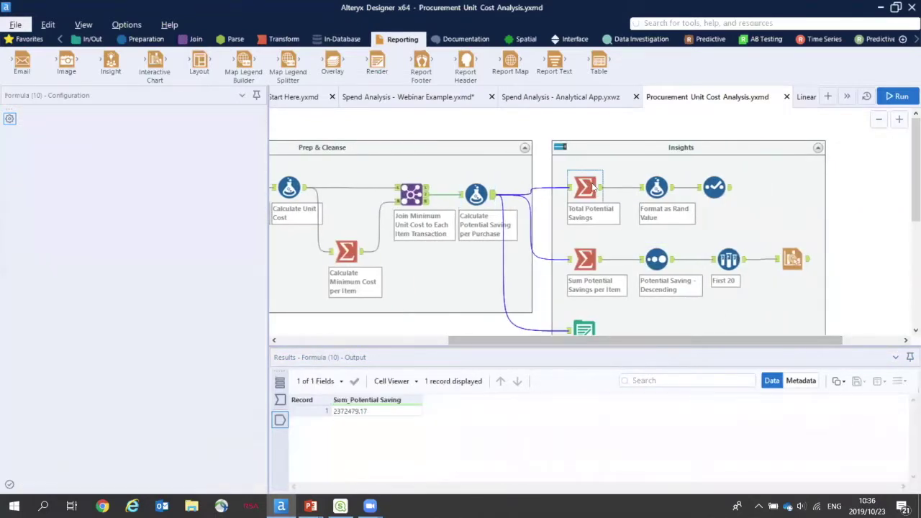
click(728, 184)
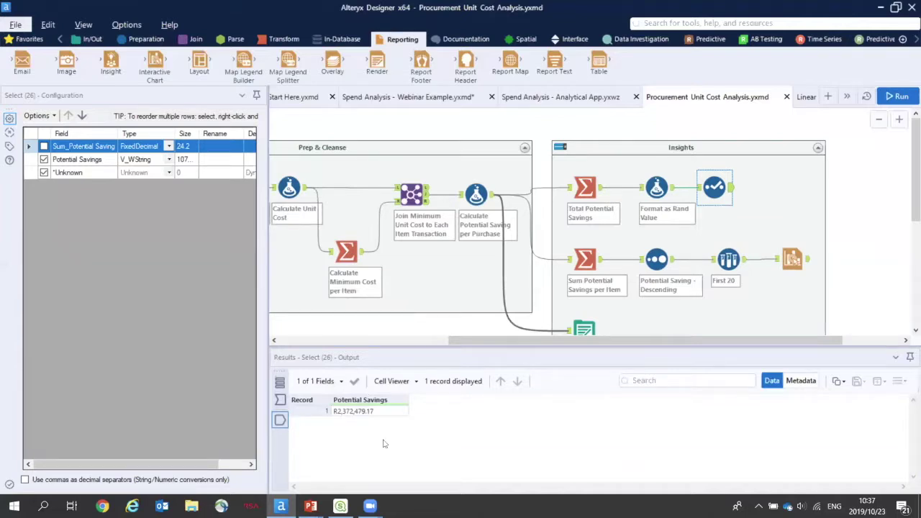
Examine the item bars in the Potential Savings interactive chart, close it, and look at the Output.xlsx output tool
click(793, 261)
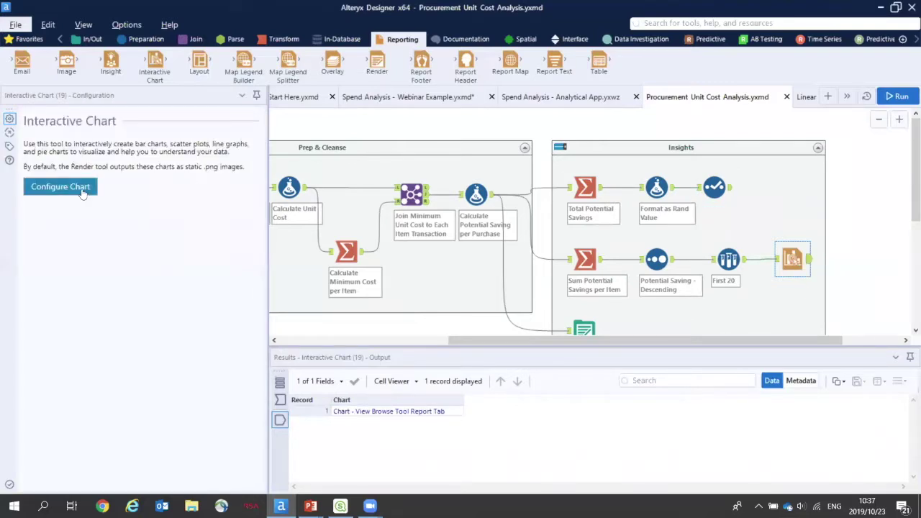
click(60, 187)
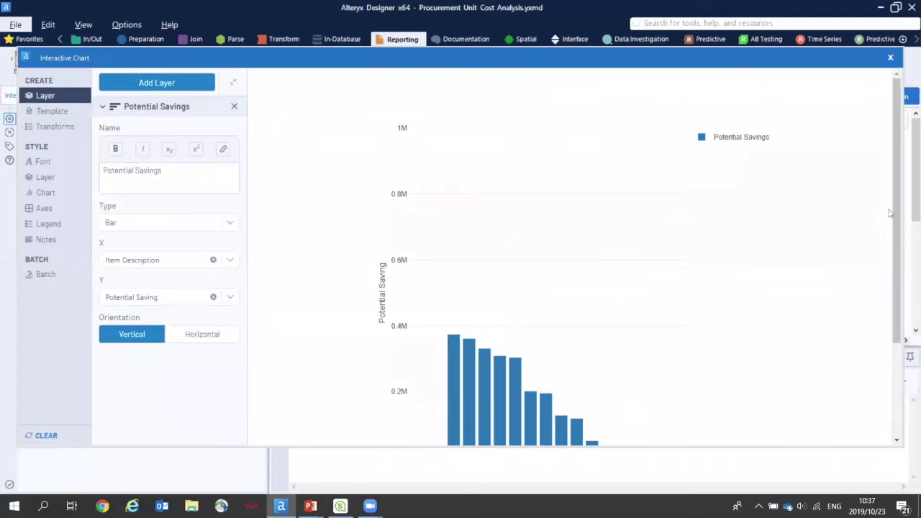
scroll(890, 213, down, 2)
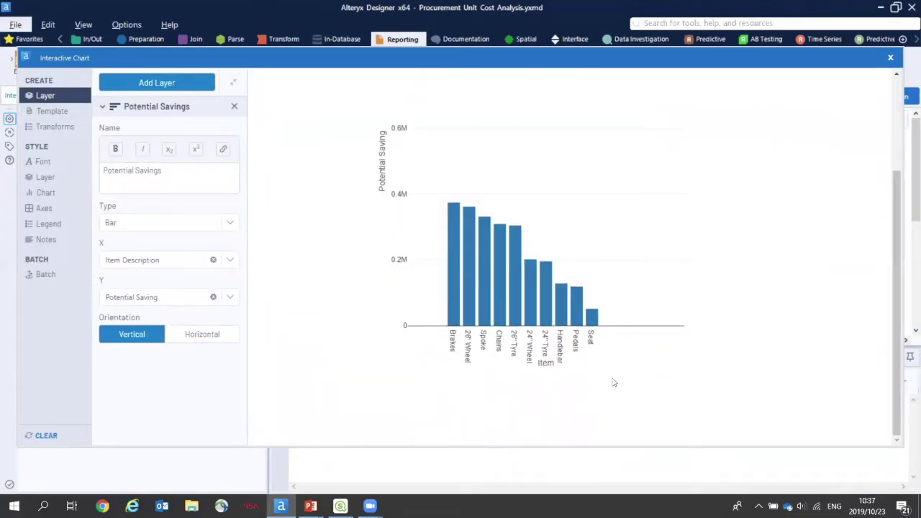
mouse_move(449, 264)
click(890, 58)
scroll(791, 246, down, 1)
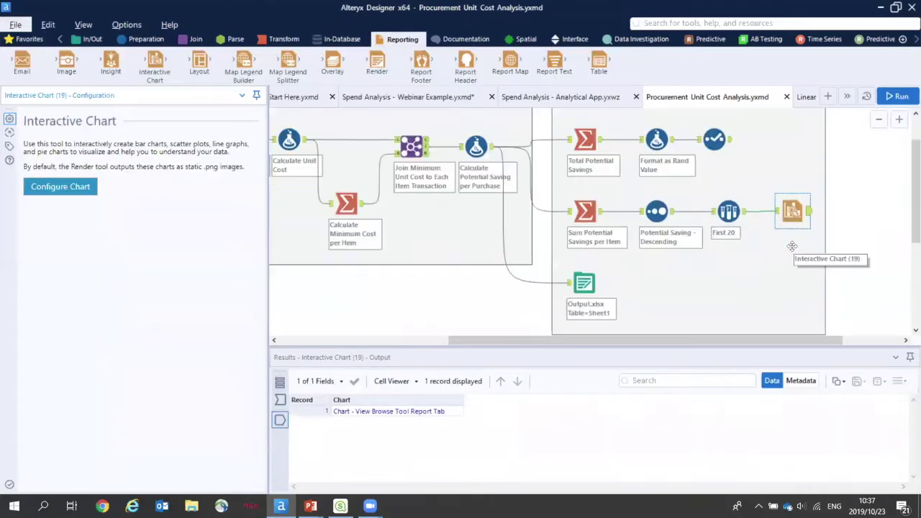
scroll(791, 246, down, 1)
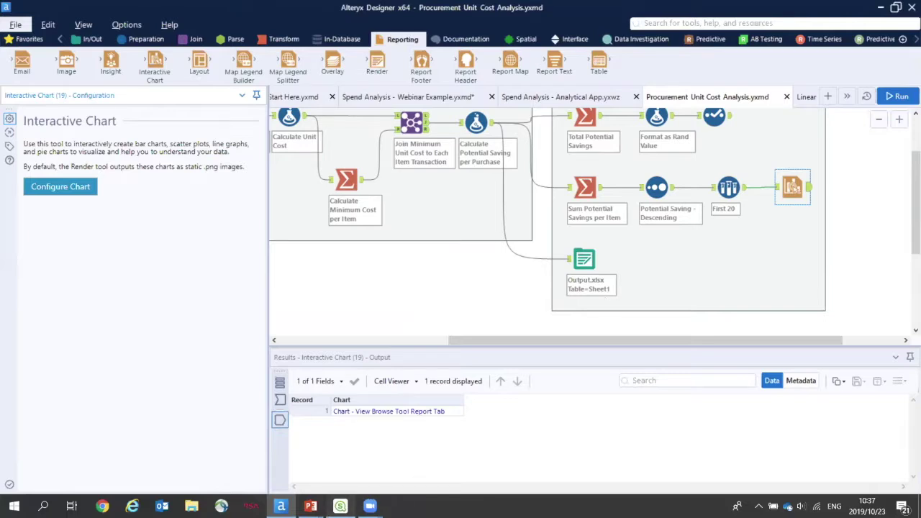
Switch to Qlik Sense, filter the Potential Savings sheet to the Brakes item and open the Orders sheet for that selection
click(340, 506)
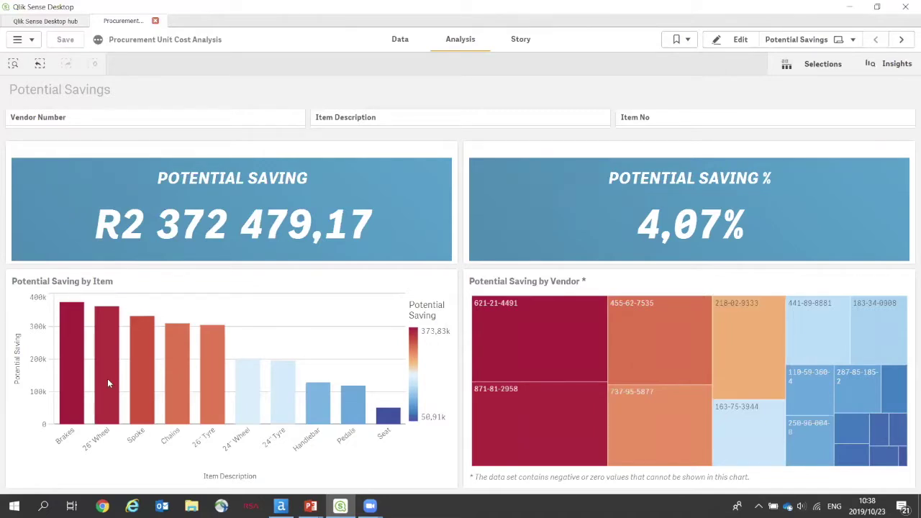
mouse_move(75, 402)
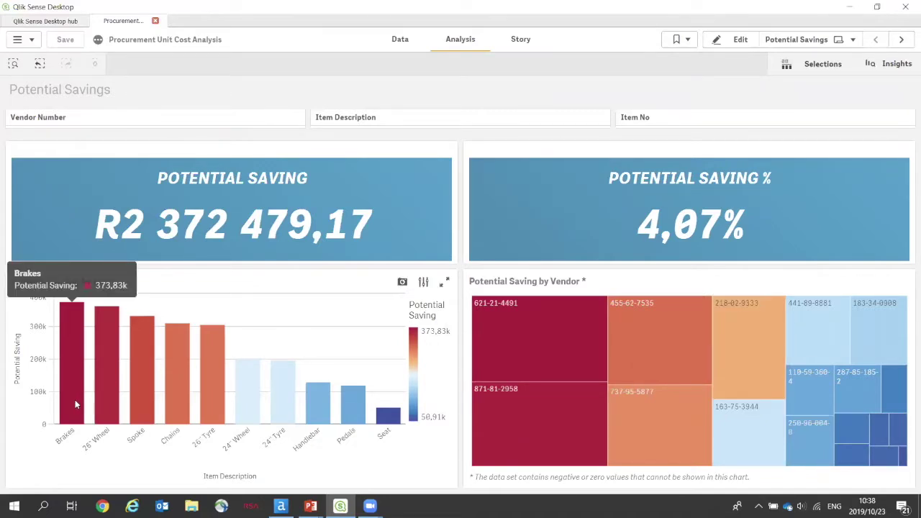
click(75, 403)
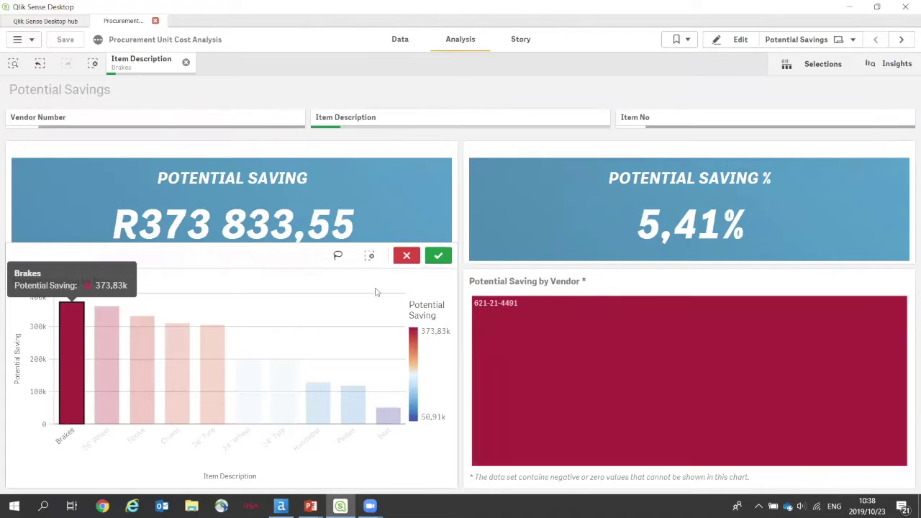
click(438, 257)
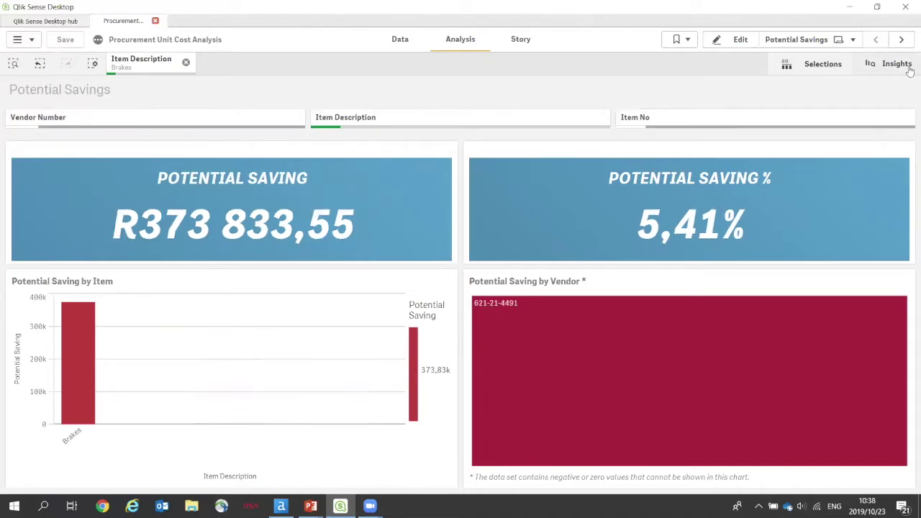
click(901, 40)
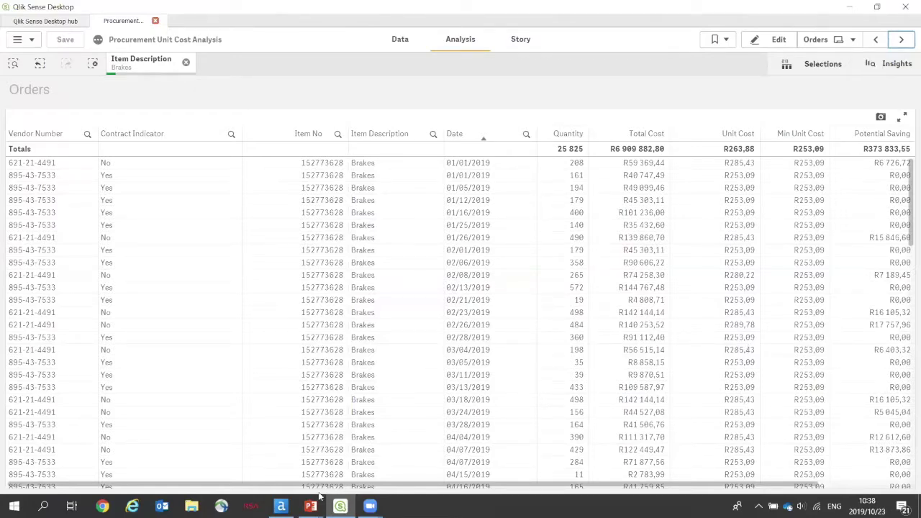
Switch back to Alteryx Designer, open the Linear Regression Per Item.yxmc macro and view the Predictive and Interface tool sets
click(281, 505)
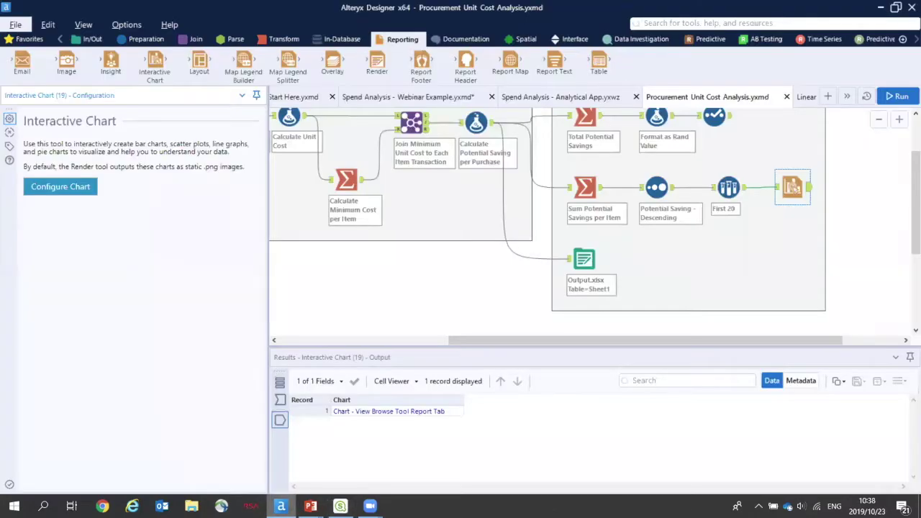
click(805, 99)
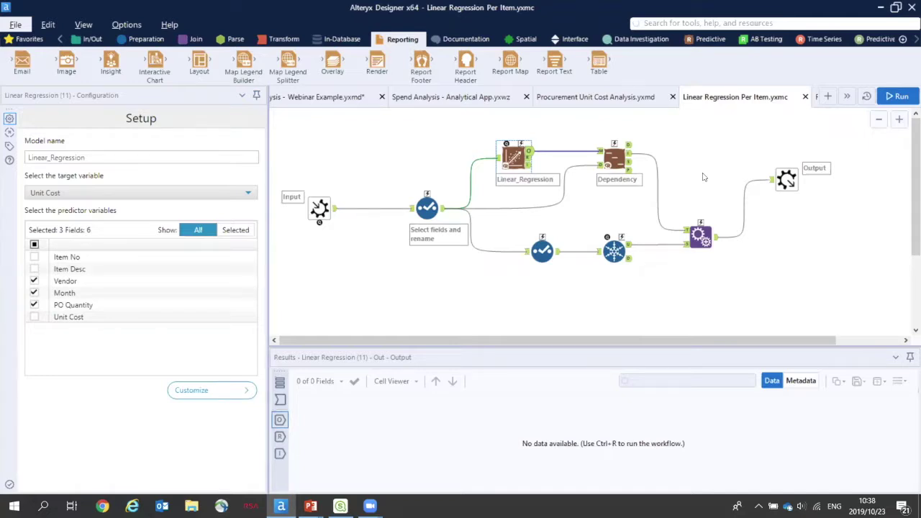
click(698, 40)
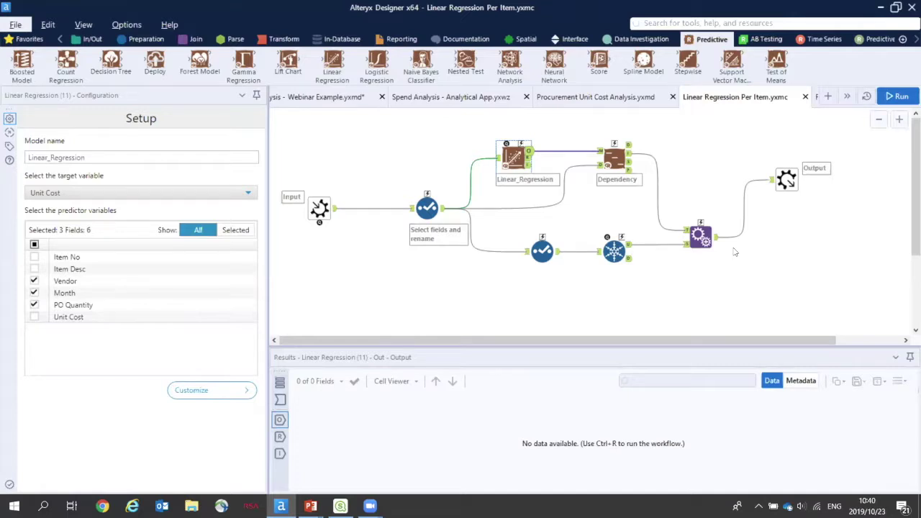
click(554, 40)
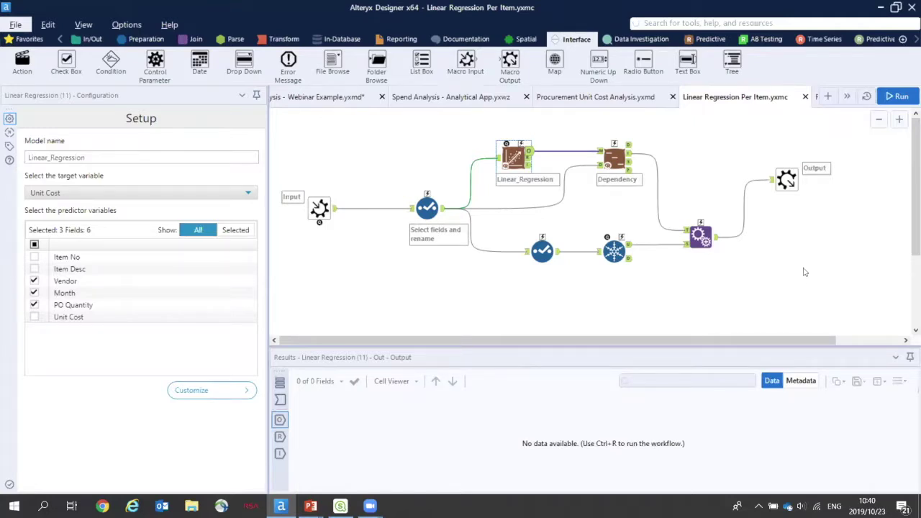
Open the Run Linear Regression Macro.yxmd workflow and inspect the Group By fields of its Linear Regression Per Item macro tool
click(813, 101)
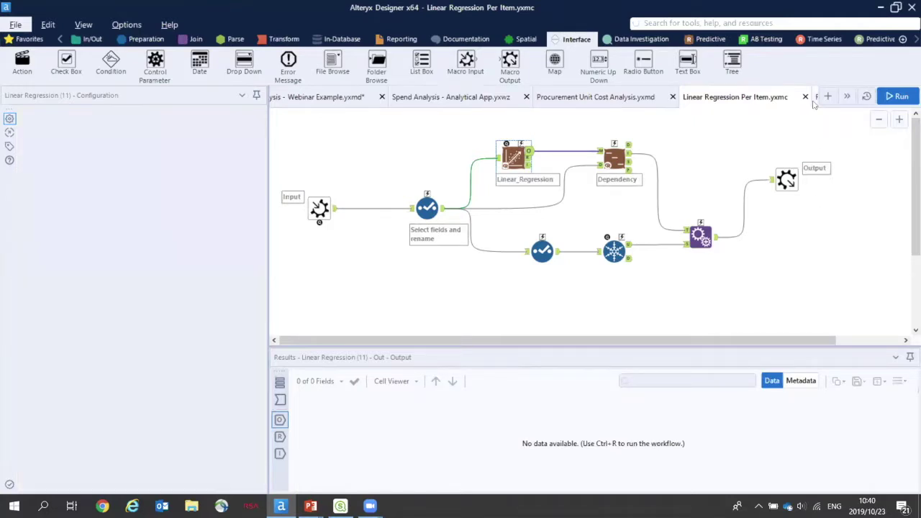
drag(683, 346, 834, 320)
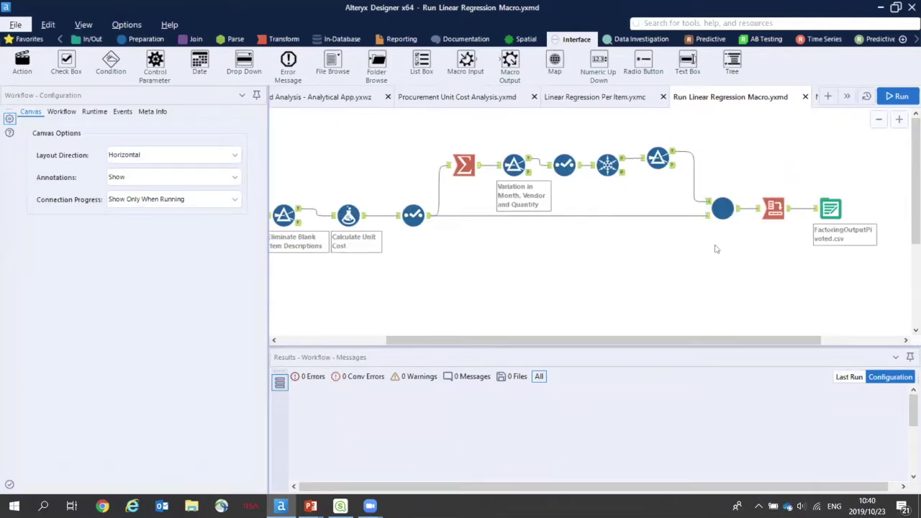
click(620, 98)
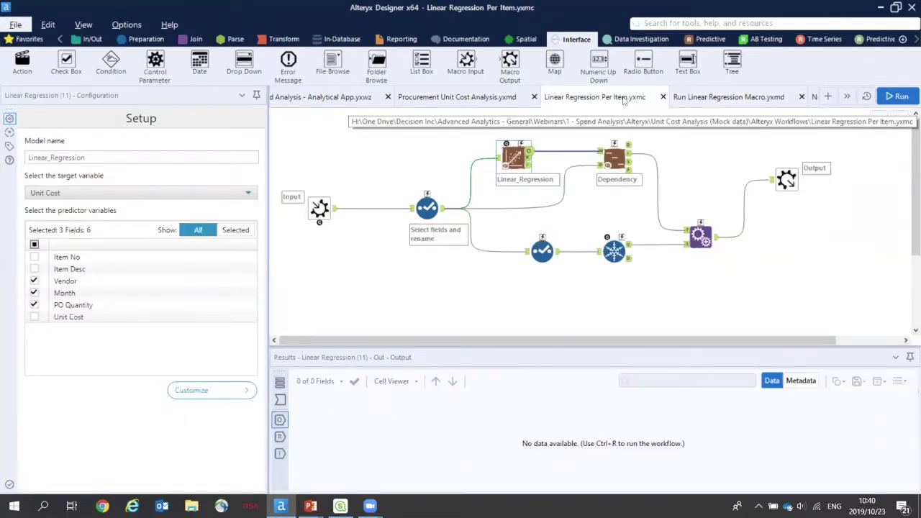
click(695, 99)
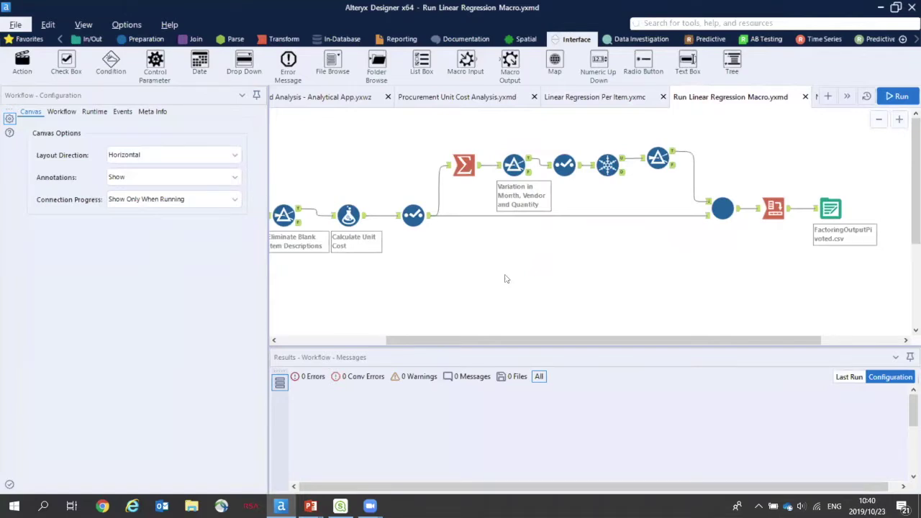
click(722, 207)
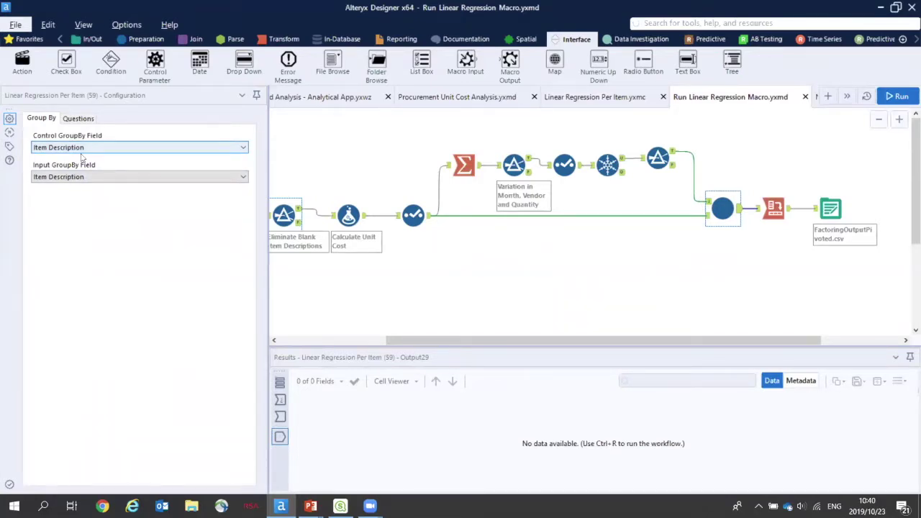
Review the field mappings in the Linear Regression Per Item tool's Questions and view the rest of the workflow
click(79, 119)
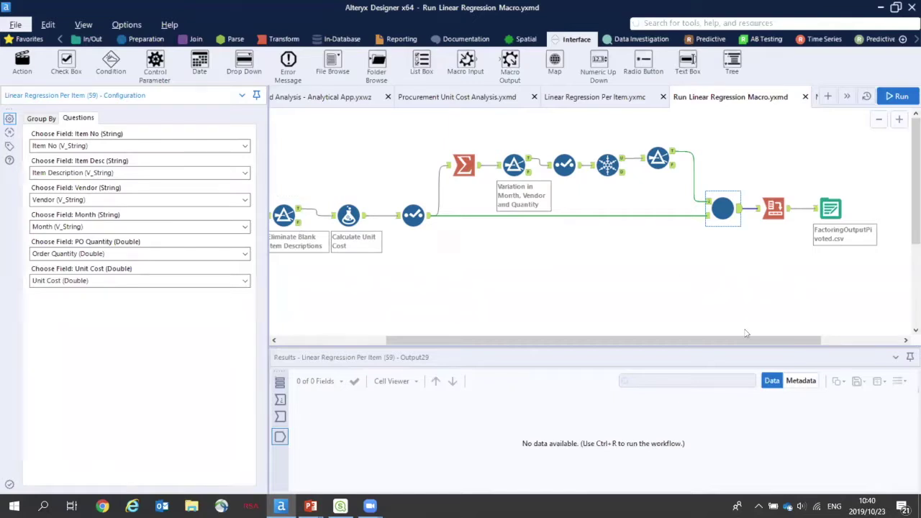
drag(746, 341, 771, 345)
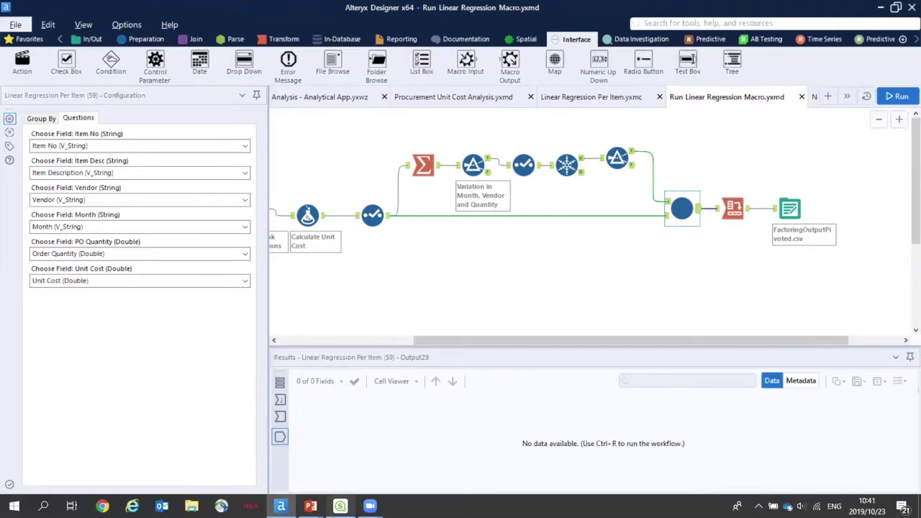
Switch to Qlik Sense, open the Factors Driving Price sheet and compare average and minimum unit costs in the enlarged Vendor chart
click(339, 506)
click(899, 40)
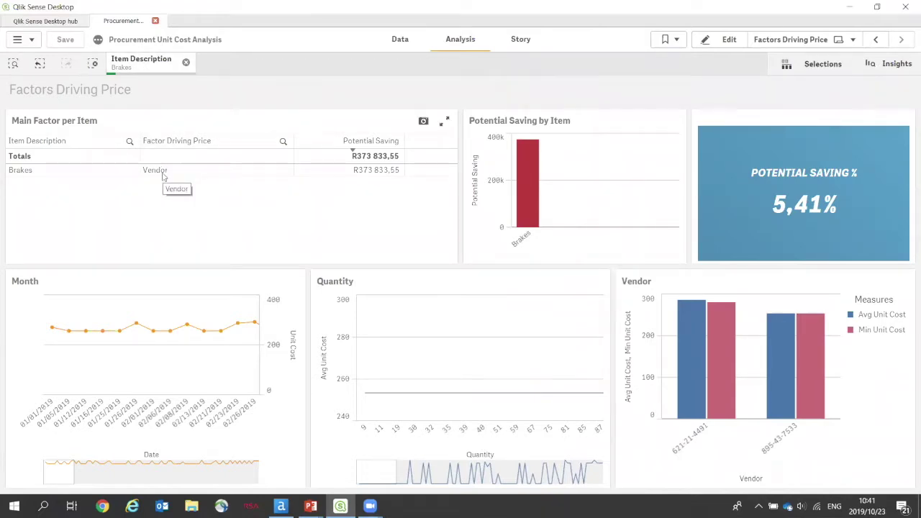
click(903, 283)
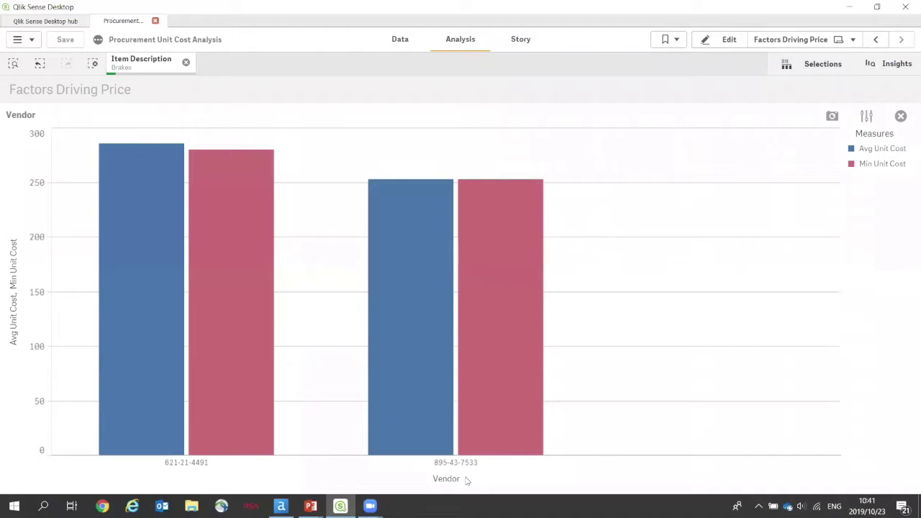
mouse_move(464, 467)
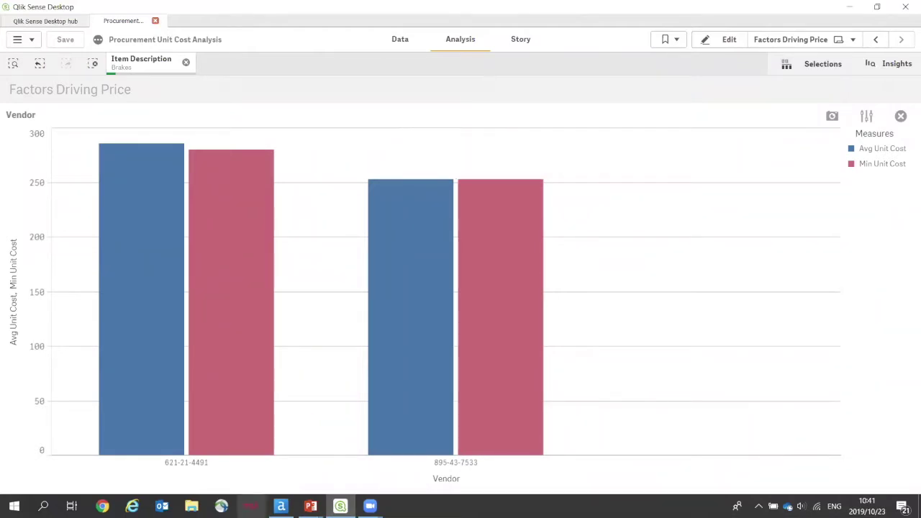
mouse_move(200, 466)
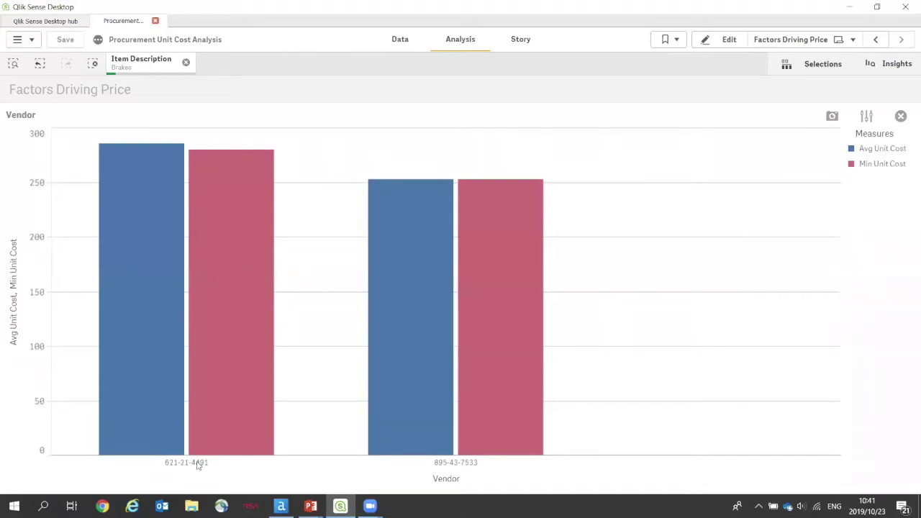
mouse_move(241, 309)
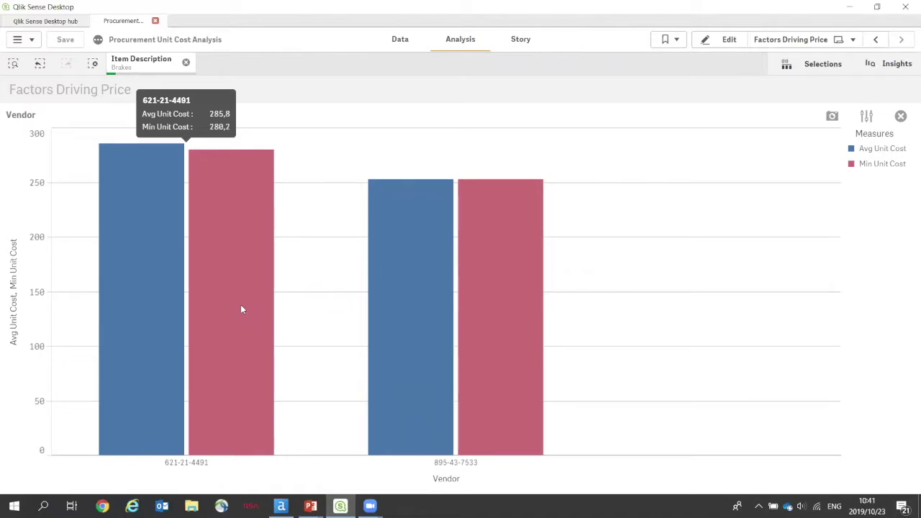
Filter the data to the vendor with the higher average unit cost and restore the Vendor chart to its normal size
click(201, 464)
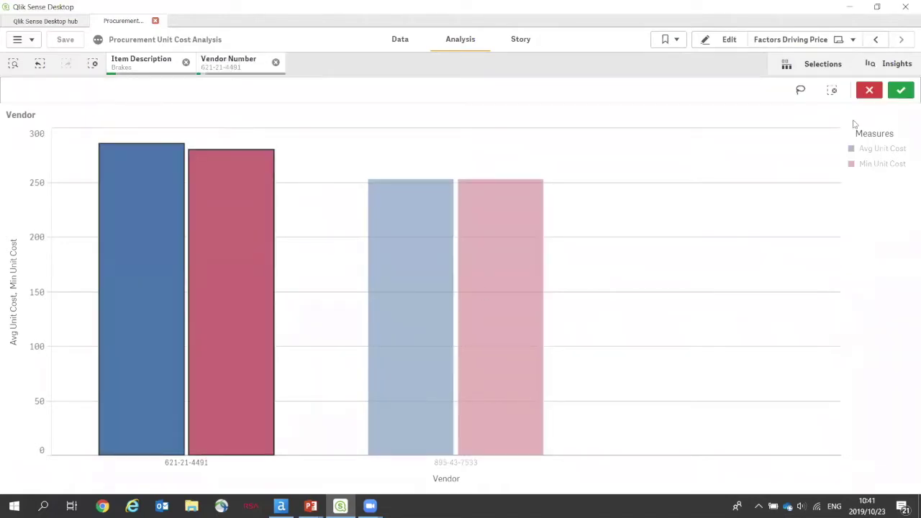
click(906, 93)
click(905, 117)
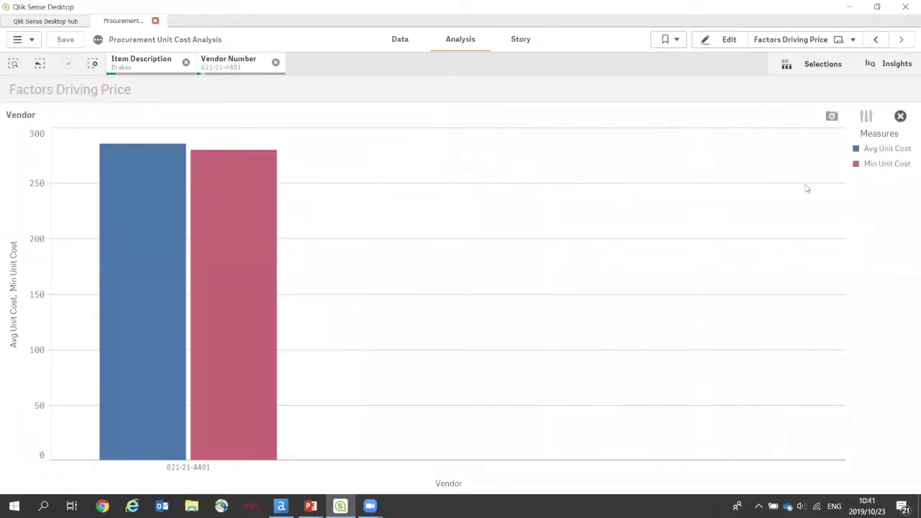
Examine that vendor's unit cost over time in the enlarged Month chart, check its rows on the Orders sheet, and return to Factors Driving Price
click(293, 283)
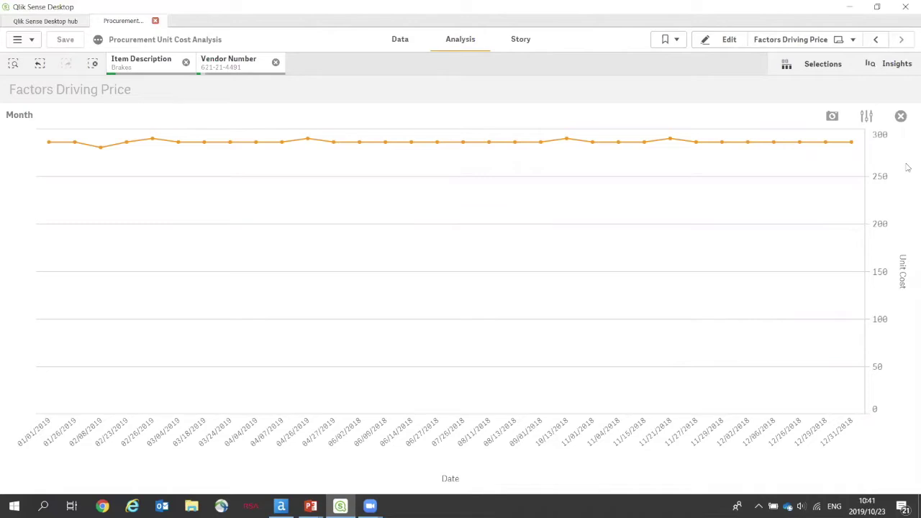
click(900, 117)
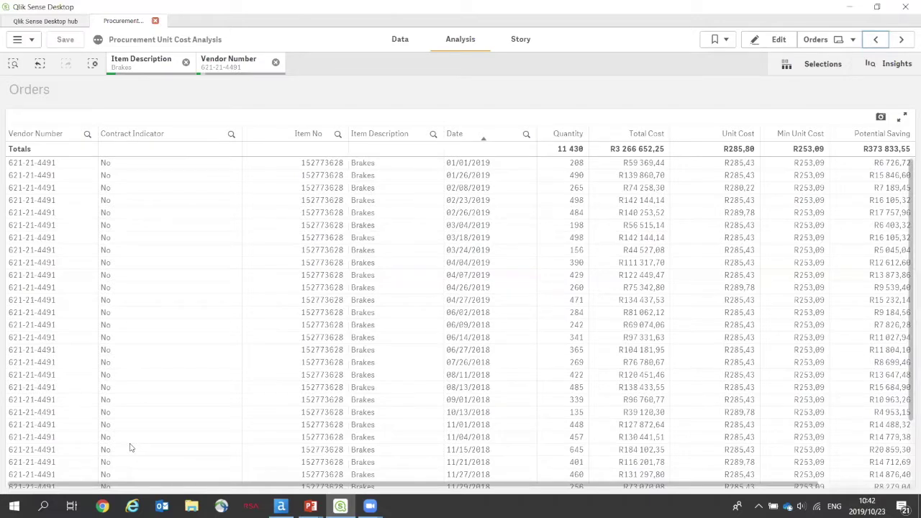
click(901, 39)
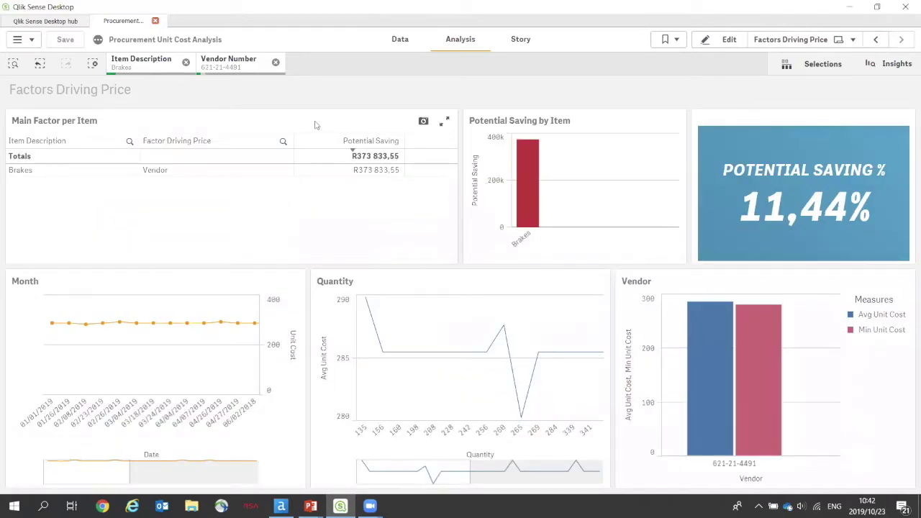
Clear the vendor filter to compare both Brakes vendors, and replace the Brakes selection with the 26" Wheel item
click(276, 63)
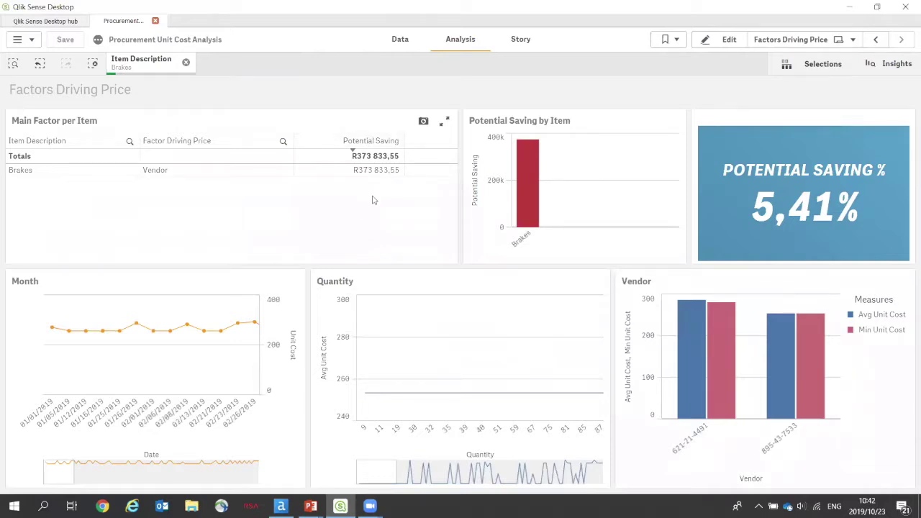
mouse_move(786, 444)
mouse_move(683, 459)
click(185, 63)
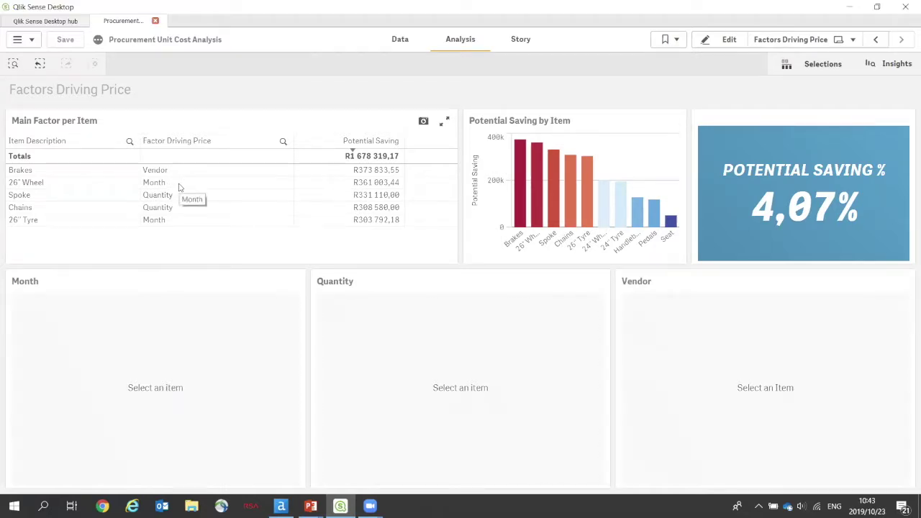
click(115, 184)
click(121, 120)
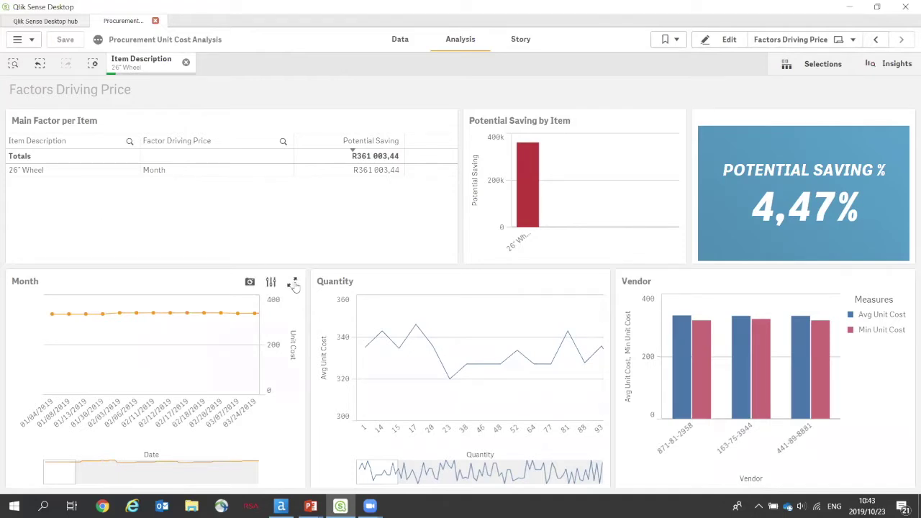
Examine the 26" Wheel unit cost across all dates in the enlarged Month chart, and restore the chart to its normal size
click(294, 285)
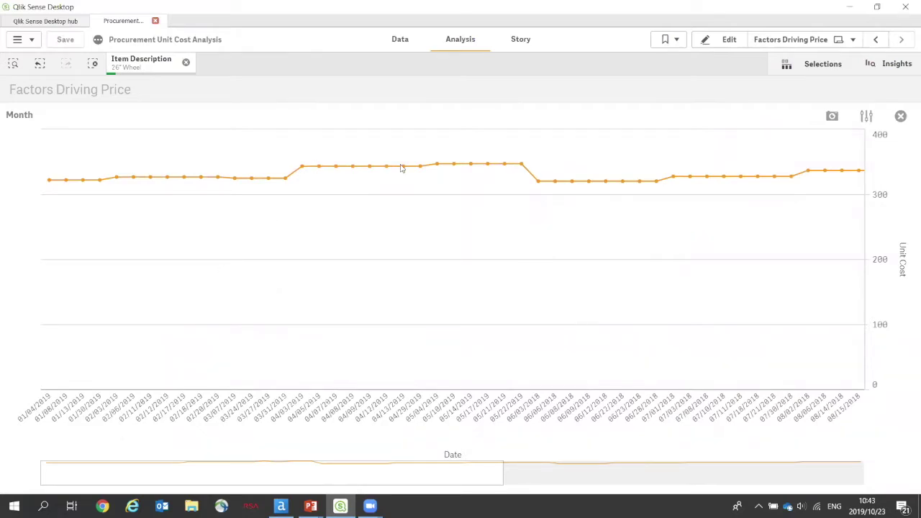
drag(477, 473, 863, 485)
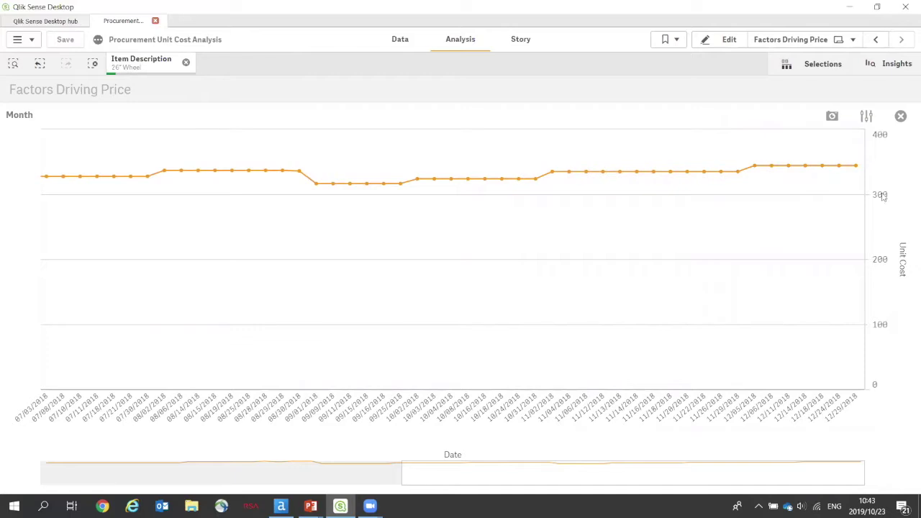
click(900, 116)
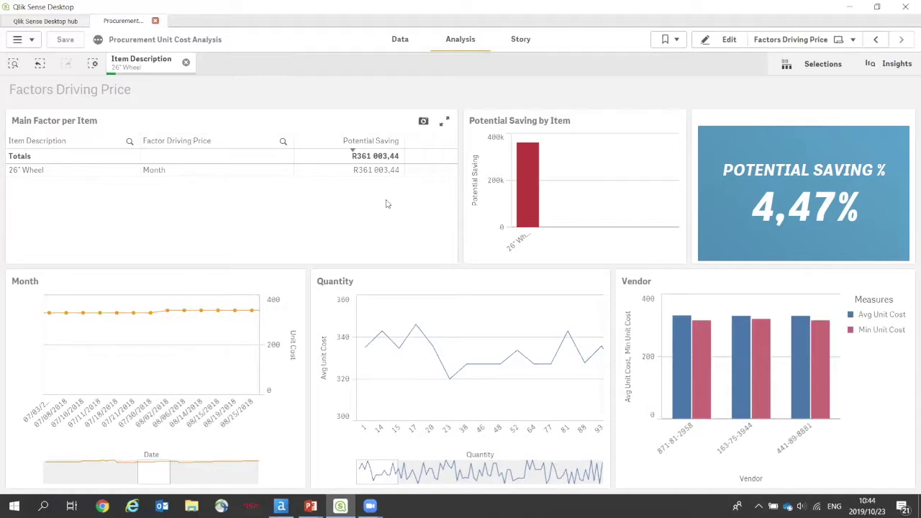
Replace the 26" Wheel selection with the Spoke item and examine how unit cost changes across the Quantity chart's range
click(92, 64)
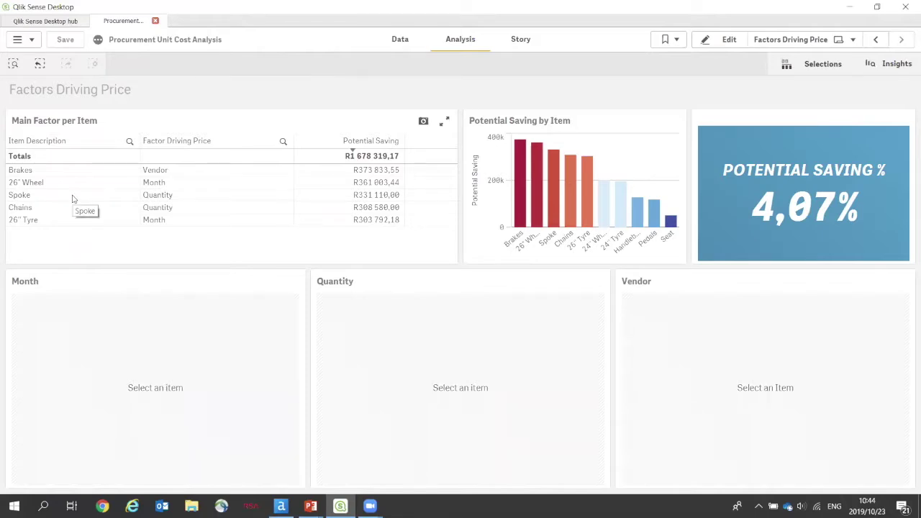
click(72, 197)
click(120, 120)
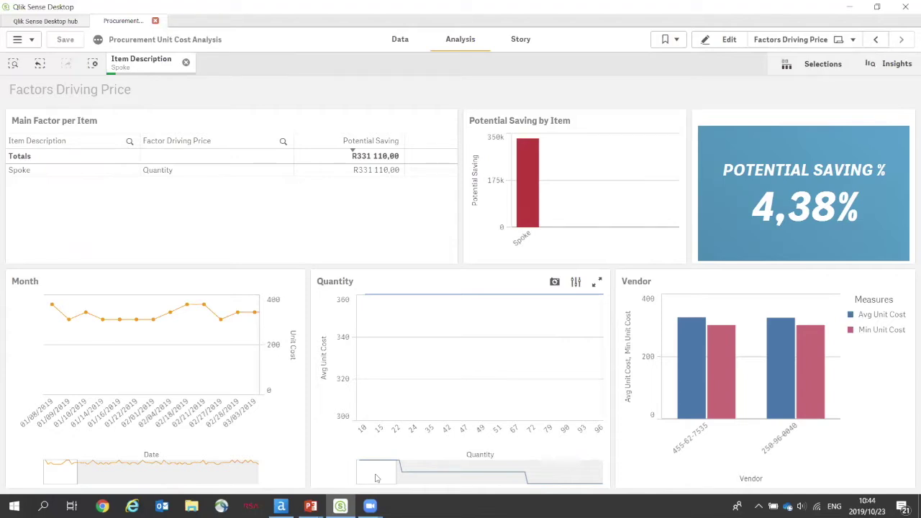
mouse_move(375, 477)
mouse_down()
mouse_move(415, 490)
mouse_move(564, 490)
mouse_move(366, 473)
mouse_up()
drag(369, 472, 530, 489)
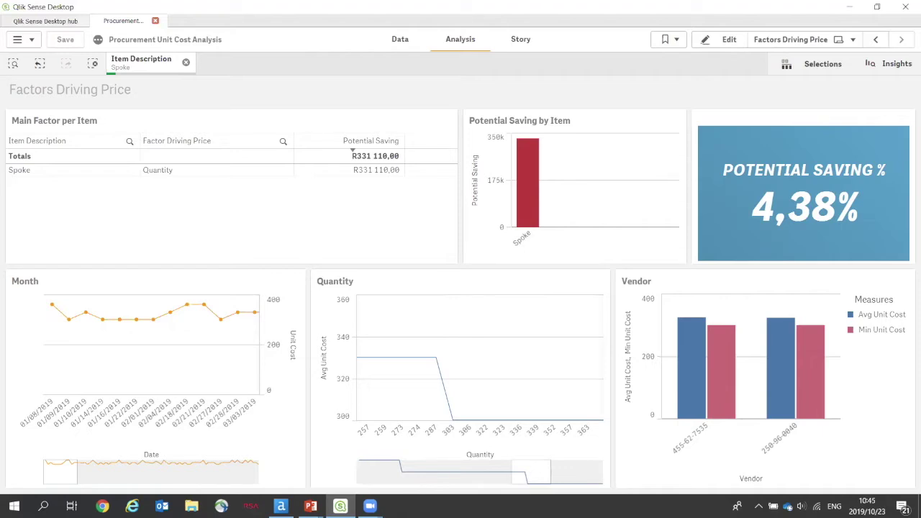
Switch to the PowerPoint slide show and advance to the Brakes findings on the "Procurement example: Insights to explore" slide
mouse_move(310, 506)
click(374, 452)
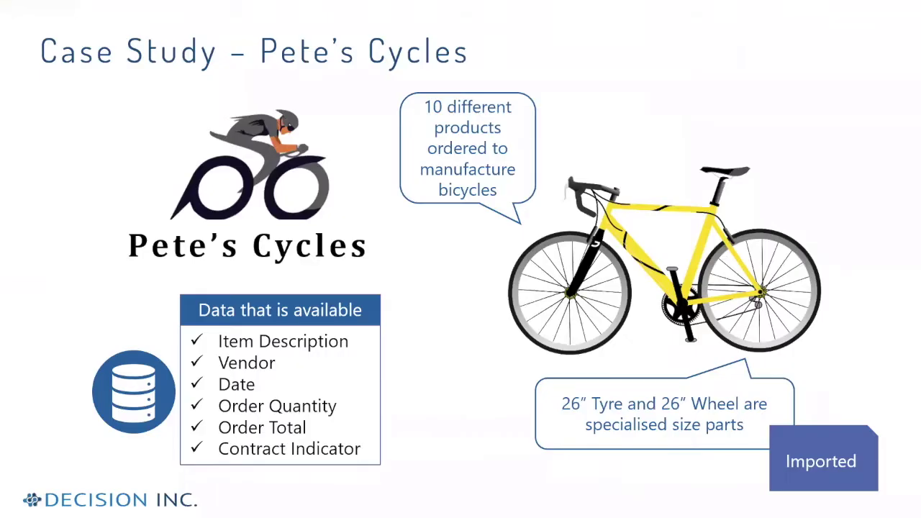
key(Right)
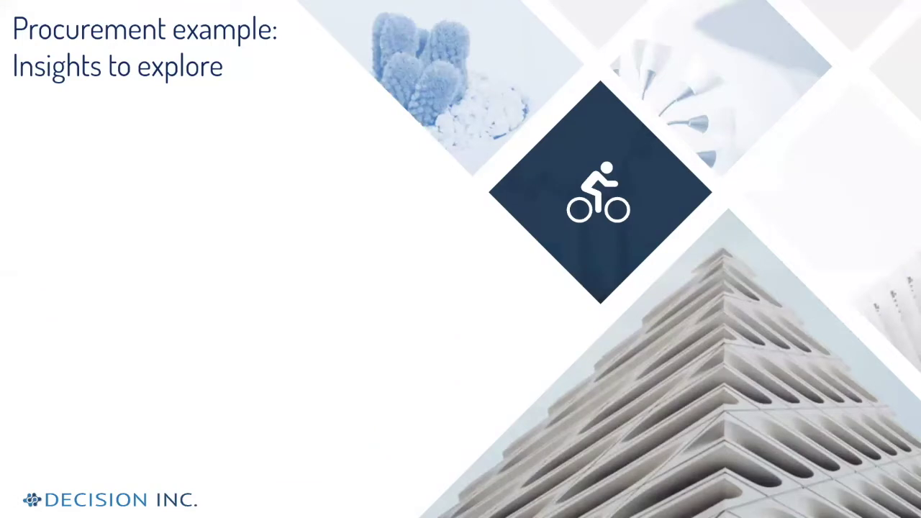
key(Right)
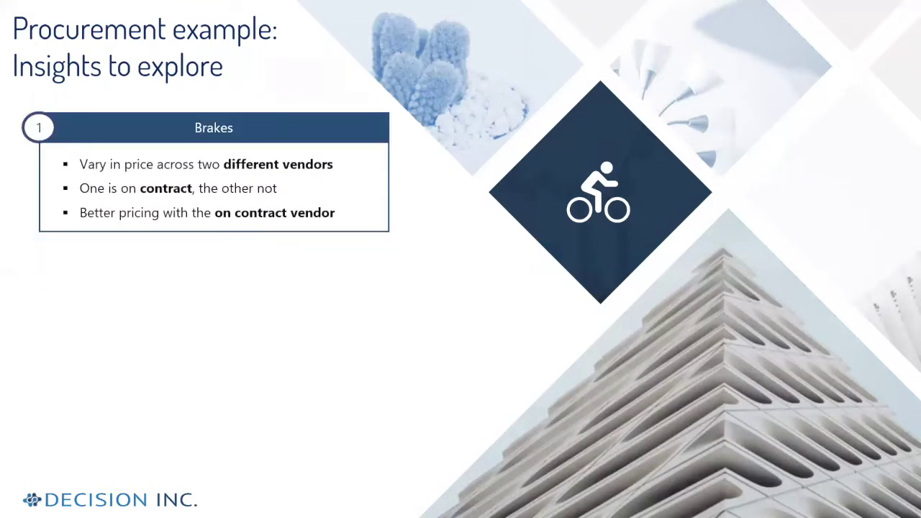